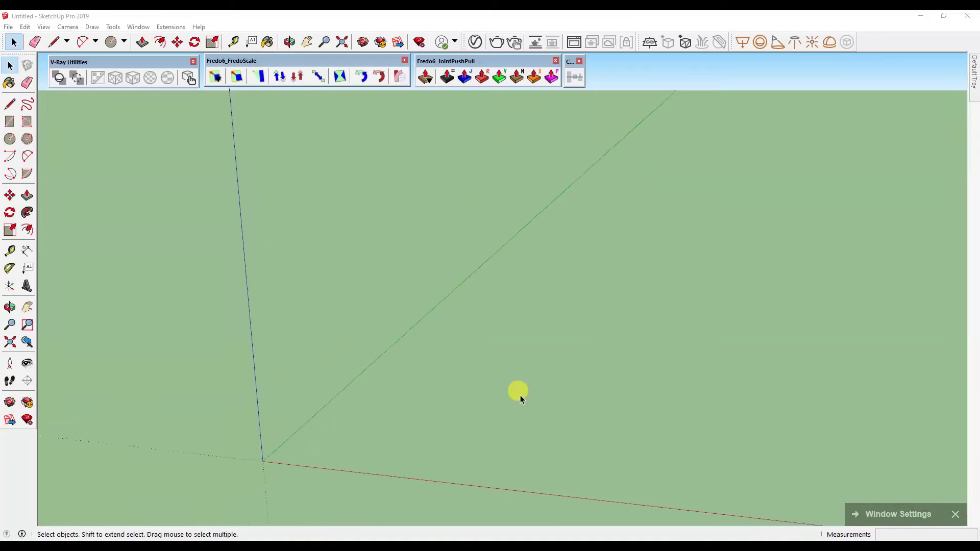
Draw a small 4-inch-radius circle on the ground plane.
{"action": "mouse_move", "coordinate": [360, 403]}
{"action": "middle_mouse_down"}
{"action": "mouse_move", "coordinate": [332, 341]}
{"action": "mouse_move", "coordinate": [286, 327]}
{"action": "middle_mouse_up"}
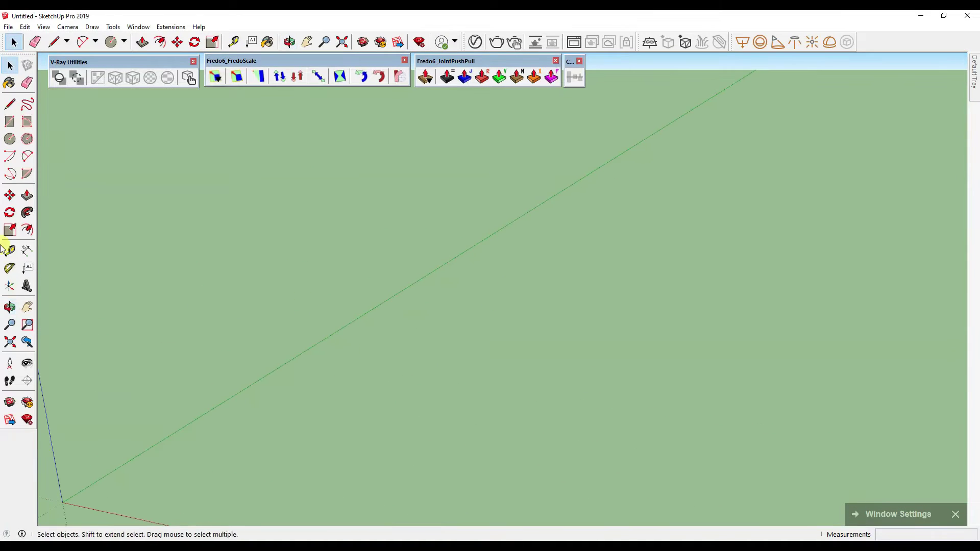
{"action": "left_click", "coordinate": [12, 140]}
{"action": "type", "text": "4\""}
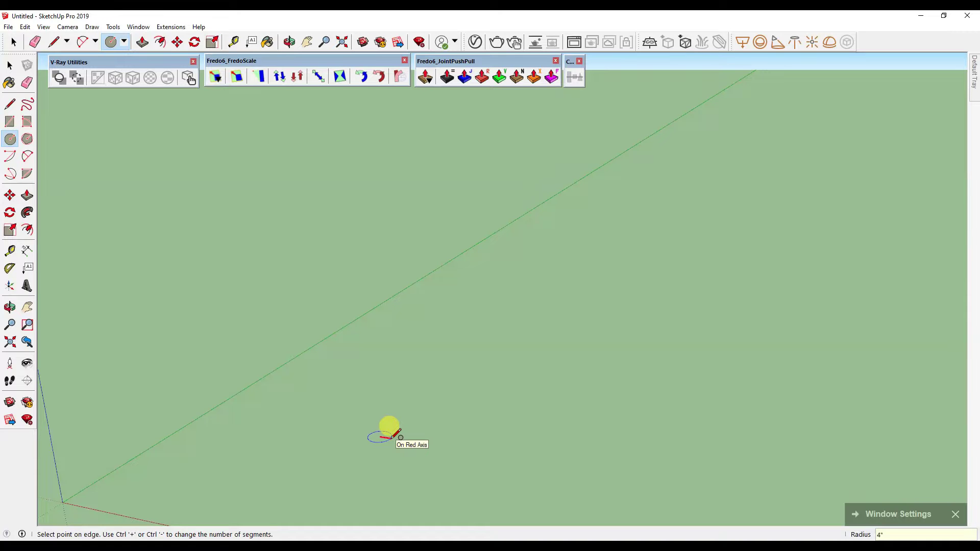
{"action": "left_click", "coordinate": [392, 437]}
{"action": "mouse_move", "coordinate": [392, 438]}
{"action": "middle_mouse_down"}
{"action": "mouse_move", "coordinate": [375, 454]}
{"action": "mouse_move", "coordinate": [364, 435]}
{"action": "middle_mouse_up"}
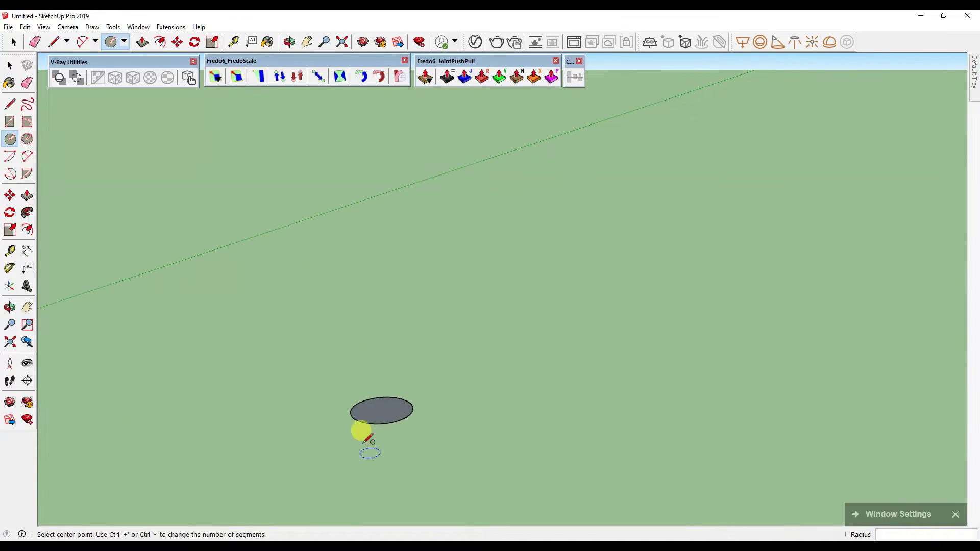
Offset the circle's edge 2" outward to form a surrounding ring.
{"action": "left_click", "coordinate": [28, 231]}
{"action": "left_click", "coordinate": [405, 416]}
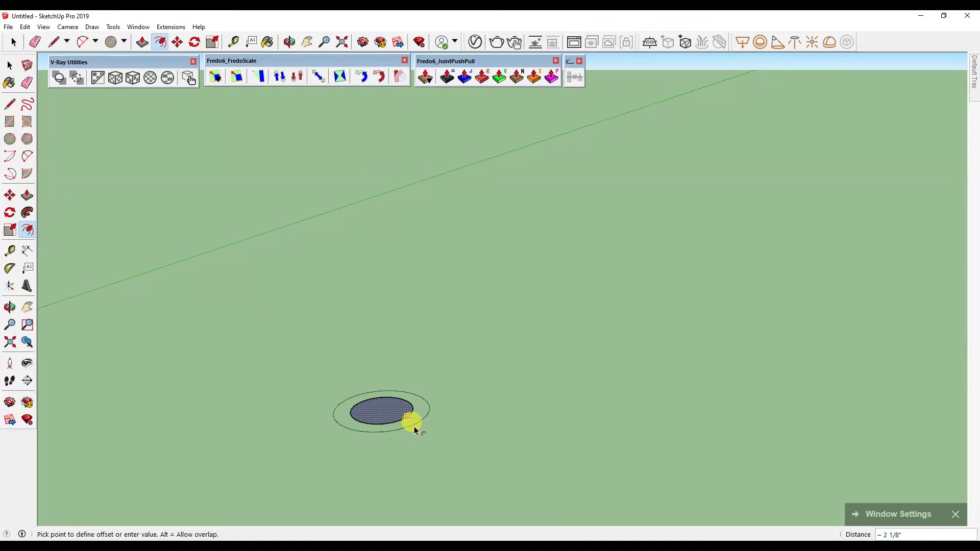
{"action": "type", "text": "2\""}
{"action": "key", "text": "Return"}
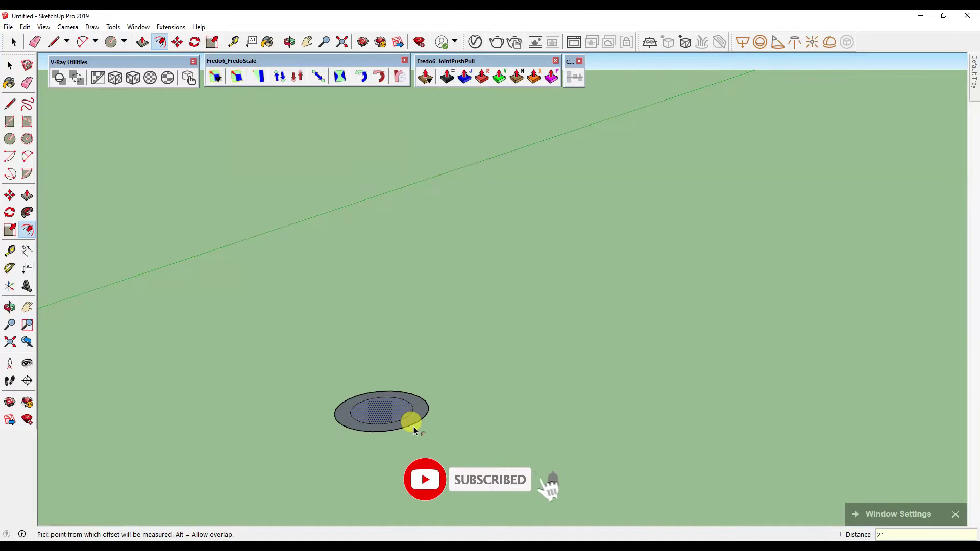
Push/pull the inner disc up into a 10' tall column.
{"action": "key", "text": "p"}
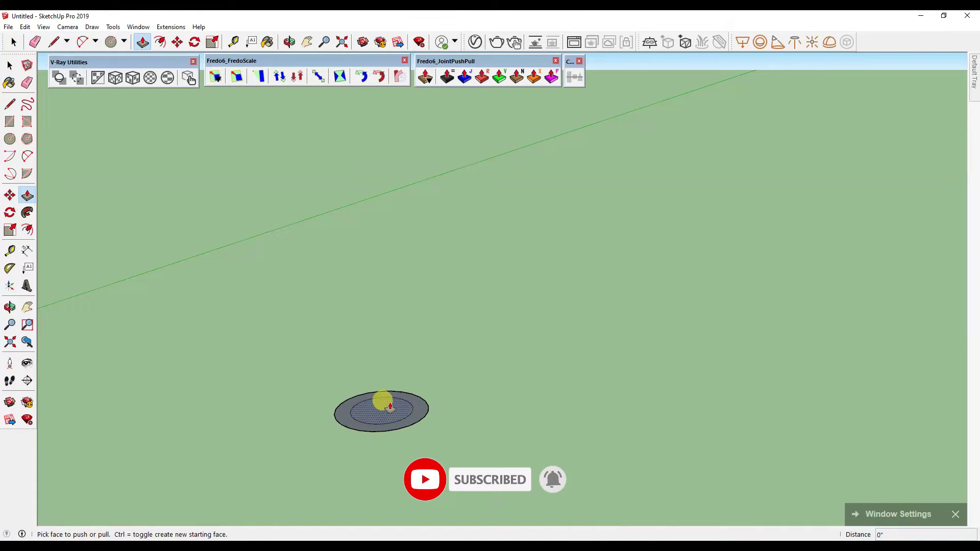
{"action": "left_click", "coordinate": [383, 401]}
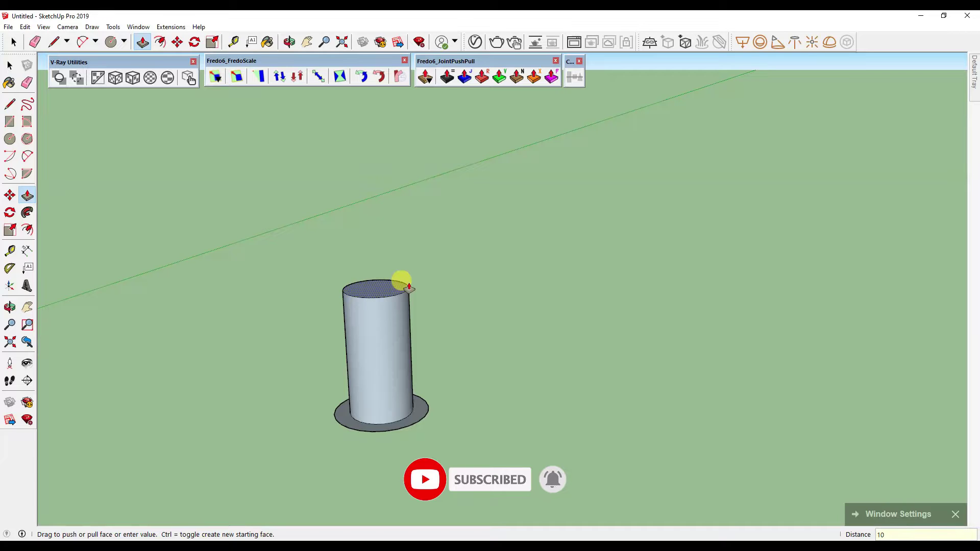
{"action": "type", "text": "'"}
{"action": "key", "text": "Return"}
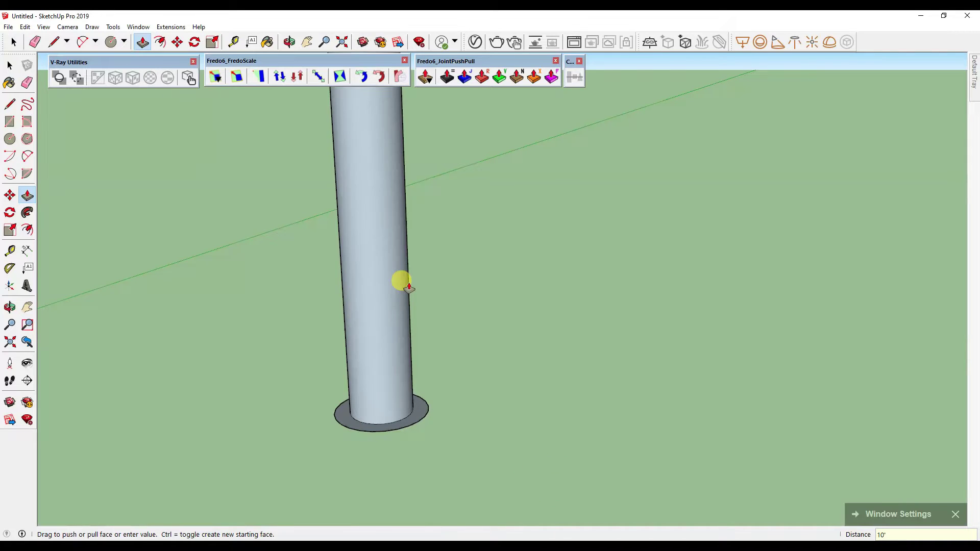
{"action": "scroll", "coordinate": [511, 268], "scroll_direction": "down", "scroll_amount": 3}
{"action": "scroll", "coordinate": [415, 245], "scroll_direction": "down", "scroll_amount": 3}
Raise the outer ring about 7 inches into a short base around the column.
{"action": "mouse_move", "coordinate": [453, 341]}
{"action": "middle_mouse_down"}
{"action": "mouse_move", "coordinate": [437, 321]}
{"action": "mouse_move", "coordinate": [440, 331]}
{"action": "middle_mouse_up"}
{"action": "scroll", "coordinate": [436, 329], "scroll_direction": "up", "scroll_amount": 2}
{"action": "scroll", "coordinate": [436, 329], "scroll_direction": "up", "scroll_amount": 2}
{"action": "scroll", "coordinate": [435, 341], "scroll_direction": "up", "scroll_amount": 2}
{"action": "left_click", "coordinate": [438, 351]}
{"action": "middle_click_drag", "start_coordinate": [435, 306], "coordinate": [470, 202]}
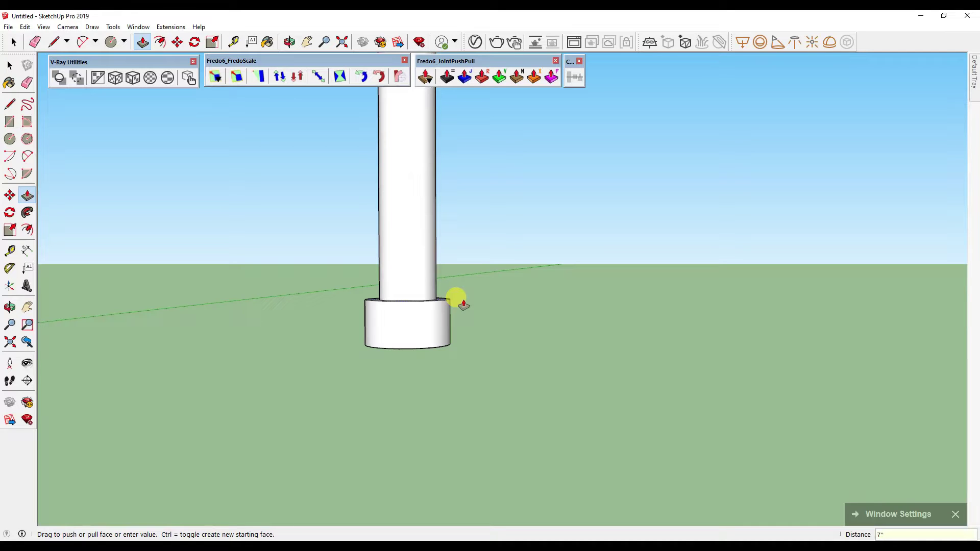
{"action": "scroll", "coordinate": [427, 306], "scroll_direction": "up", "scroll_amount": 2}
{"action": "scroll", "coordinate": [408, 307], "scroll_direction": "up", "scroll_amount": 2}
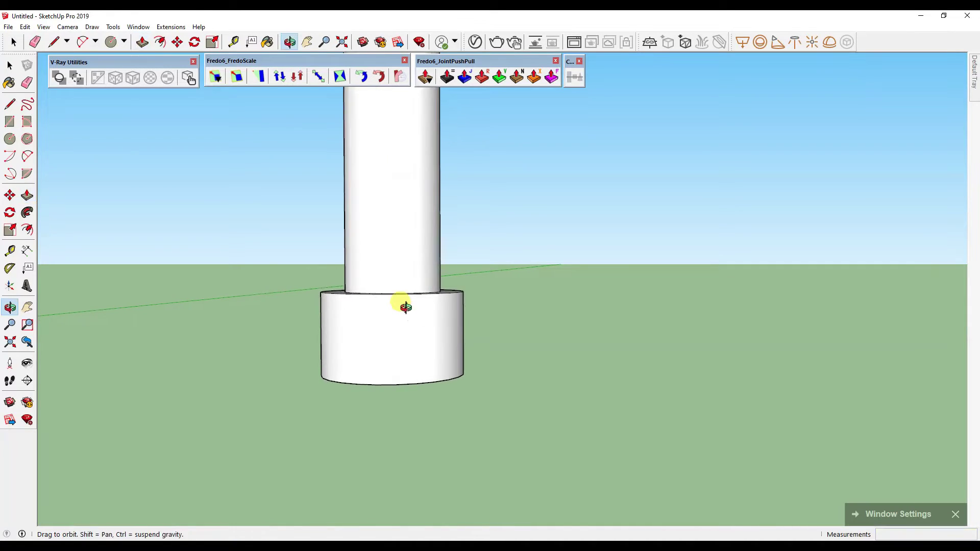
{"action": "key", "text": "space"}
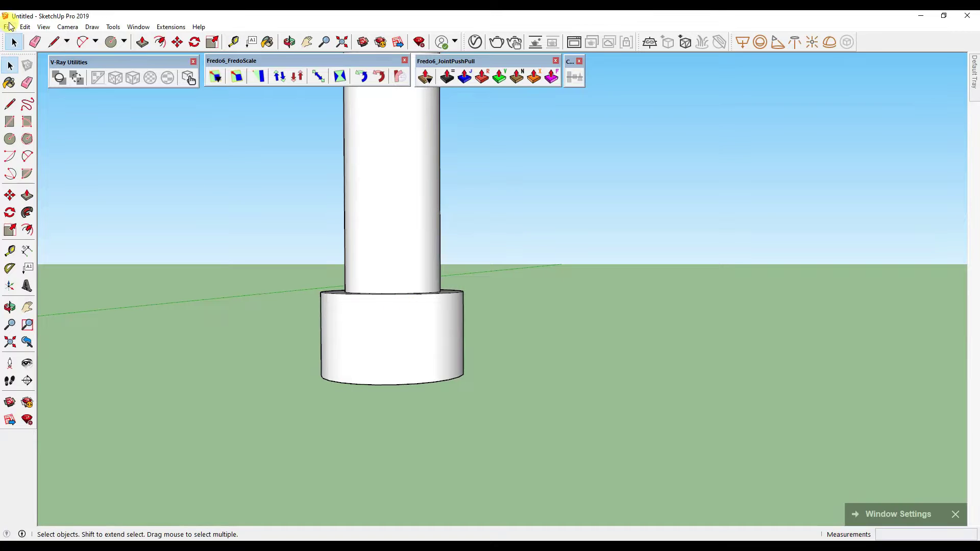
Turn on View > Hidden Geometry to show the faceted side segments.
{"action": "left_click", "coordinate": [26, 28]}
{"action": "mouse_move", "coordinate": [44, 26]}
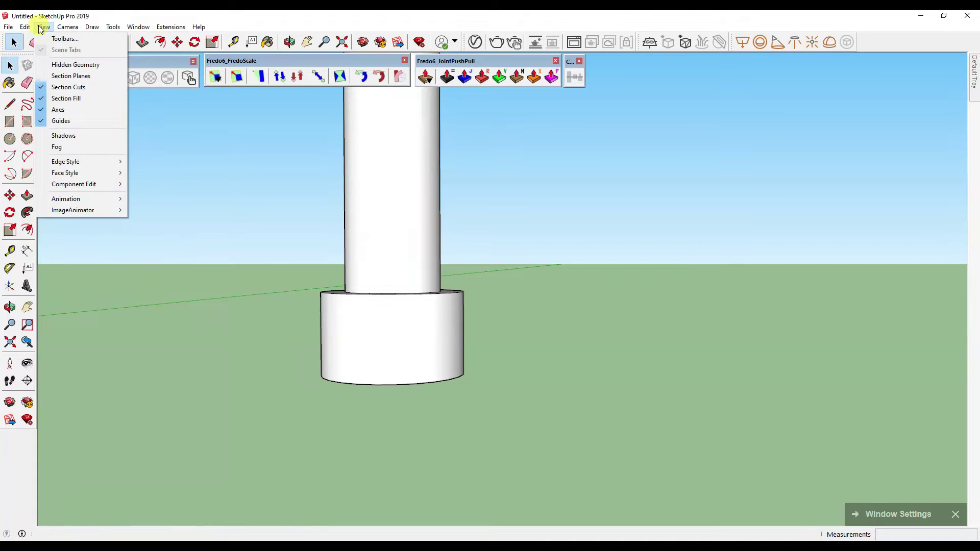
{"action": "left_click", "coordinate": [52, 64]}
{"action": "scroll", "coordinate": [411, 309], "scroll_direction": "up", "scroll_amount": 1}
{"action": "mouse_move", "coordinate": [400, 319]}
{"action": "middle_mouse_down"}
{"action": "mouse_move", "coordinate": [398, 335]}
{"action": "mouse_move", "coordinate": [423, 314]}
{"action": "middle_mouse_up"}
Explode the base's top circular edge into separate segments and select one.
{"action": "left_click", "coordinate": [412, 309]}
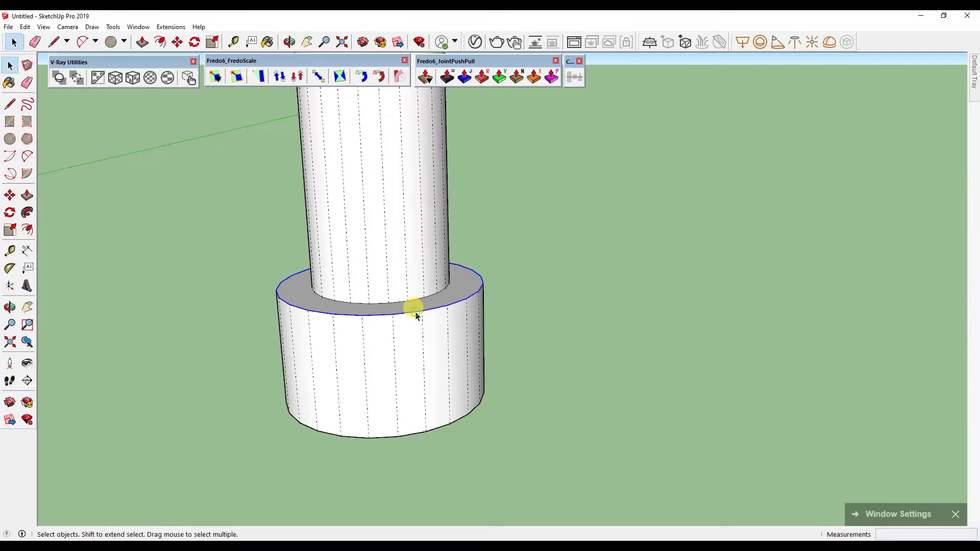
{"action": "right_click", "coordinate": [415, 310]}
{"action": "left_click", "coordinate": [479, 130]}
{"action": "scroll", "coordinate": [403, 317], "scroll_direction": "up", "scroll_amount": 1}
{"action": "scroll", "coordinate": [398, 317], "scroll_direction": "up", "scroll_amount": 1}
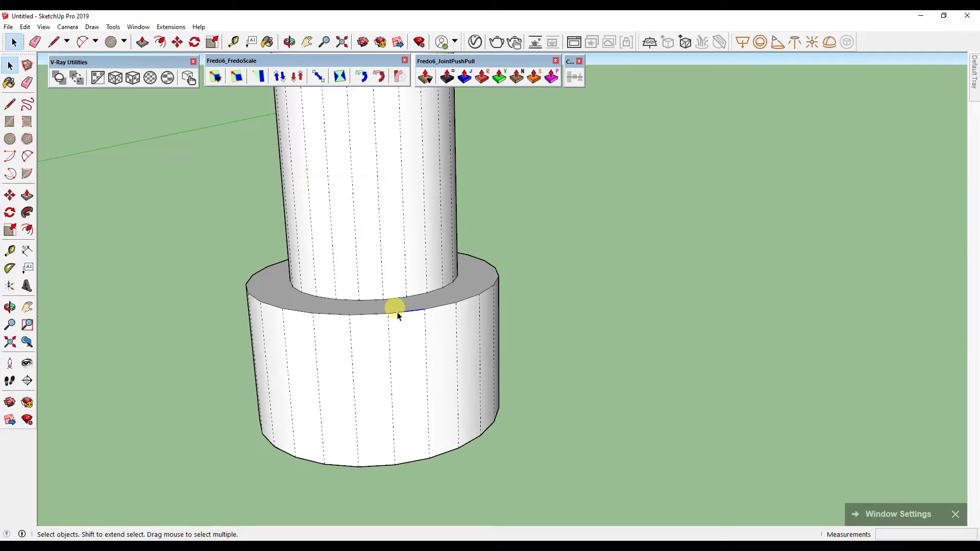
{"action": "left_click", "coordinate": [381, 316]}
Copy the top-edge segment down onto the base's side, then copy it just above.
{"action": "middle_click_drag", "start_coordinate": [382, 343], "coordinate": [352, 333]}
{"action": "key", "text": "m"}
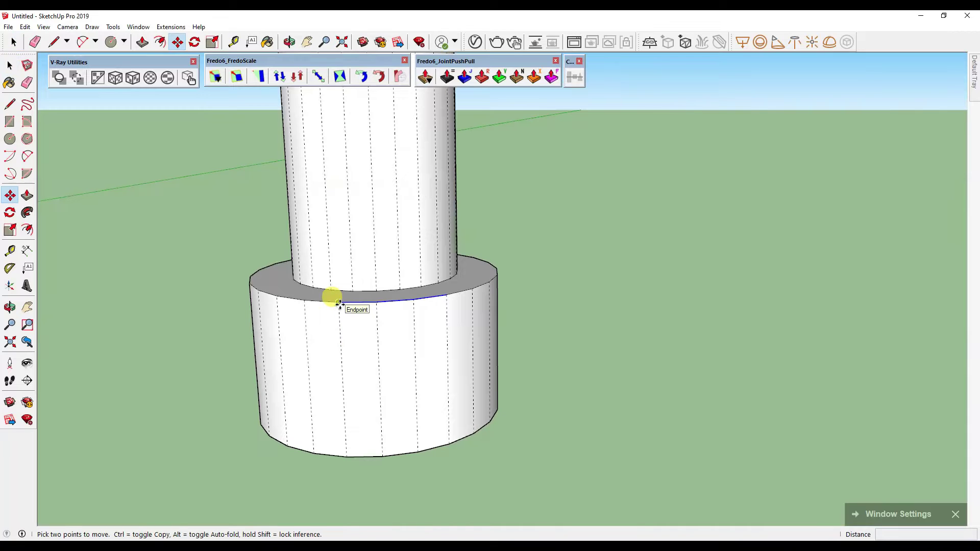
{"action": "left_click", "coordinate": [340, 303]}
{"action": "key", "text": "ctrl"}
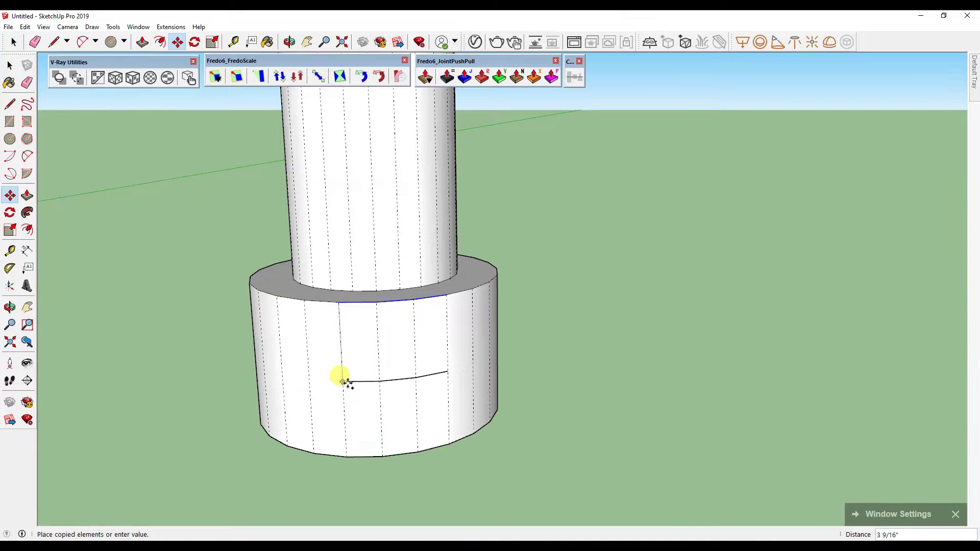
{"action": "left_click", "coordinate": [342, 381]}
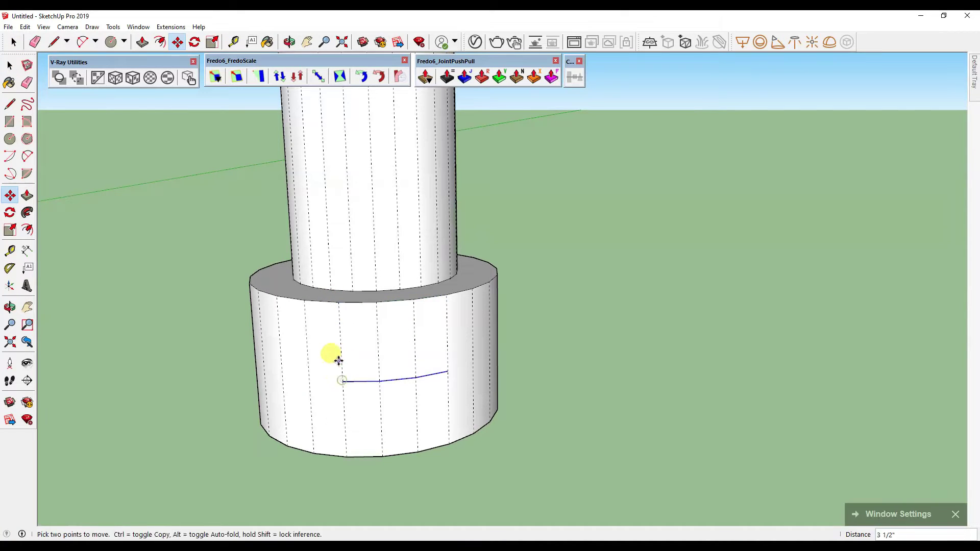
{"action": "left_click", "coordinate": [342, 381]}
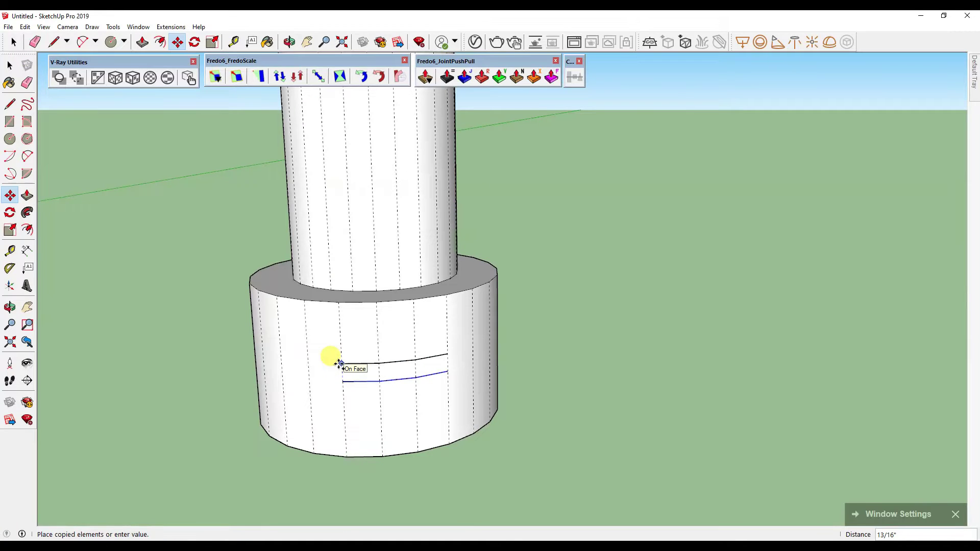
{"action": "key", "text": "Return"}
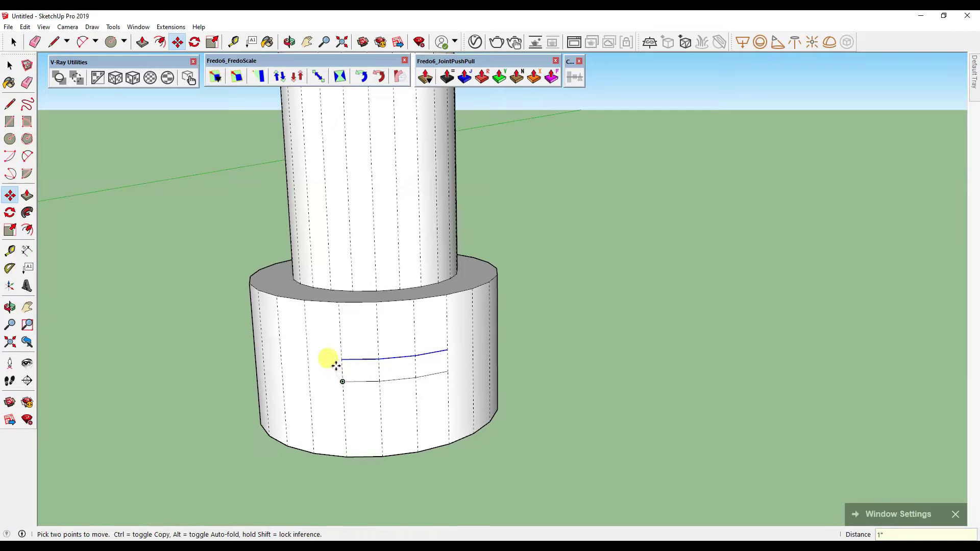
Copy the lower line further down the base and draw the rectangle's left side.
{"action": "middle_click_drag", "start_coordinate": [336, 365], "coordinate": [306, 308]}
{"action": "key", "text": "space"}
{"action": "left_click_drag", "start_coordinate": [316, 354], "coordinate": [452, 373]}
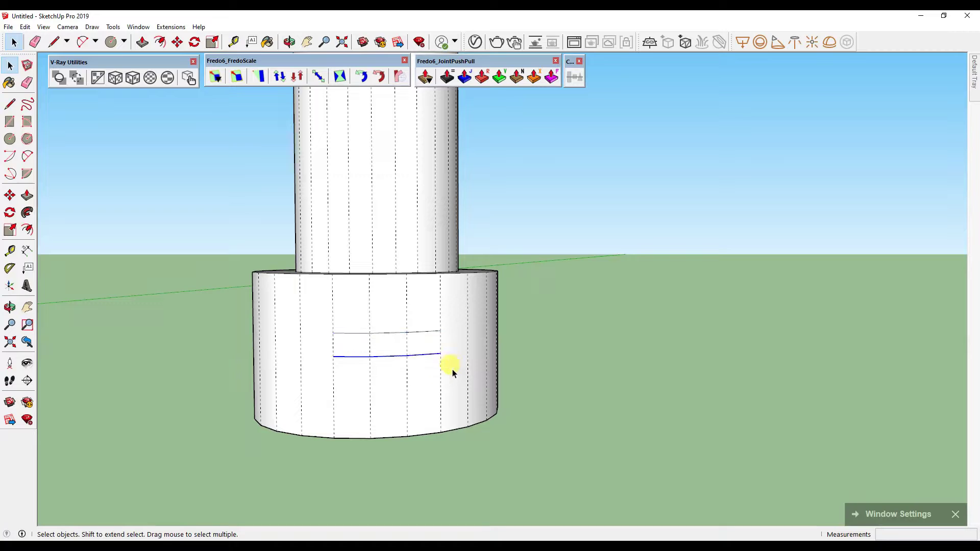
{"action": "key", "text": "m"}
{"action": "left_click", "coordinate": [337, 358]}
{"action": "key", "text": "ctrl"}
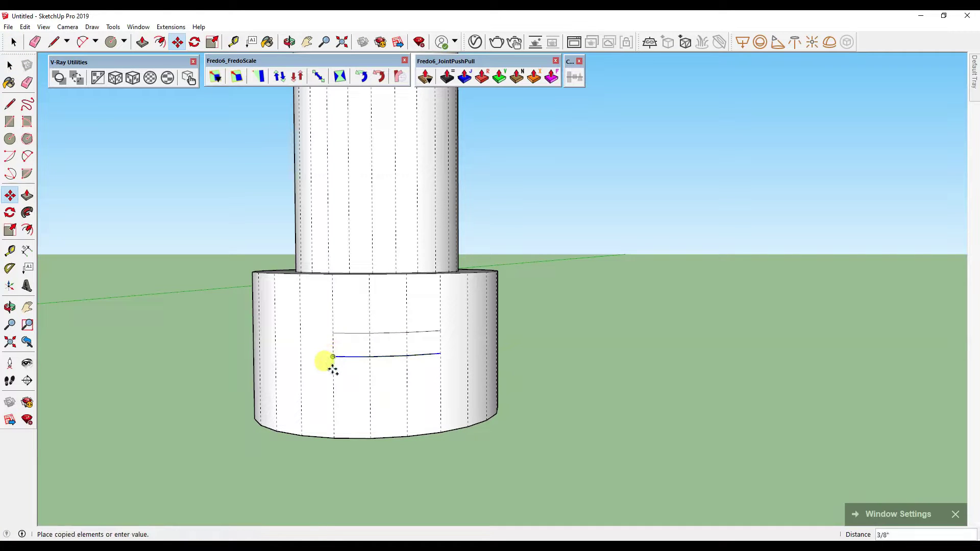
{"action": "left_click", "coordinate": [333, 381]}
{"action": "middle_click_drag", "start_coordinate": [333, 380], "coordinate": [344, 365]}
{"action": "key", "text": "l"}
{"action": "left_click", "coordinate": [334, 339]}
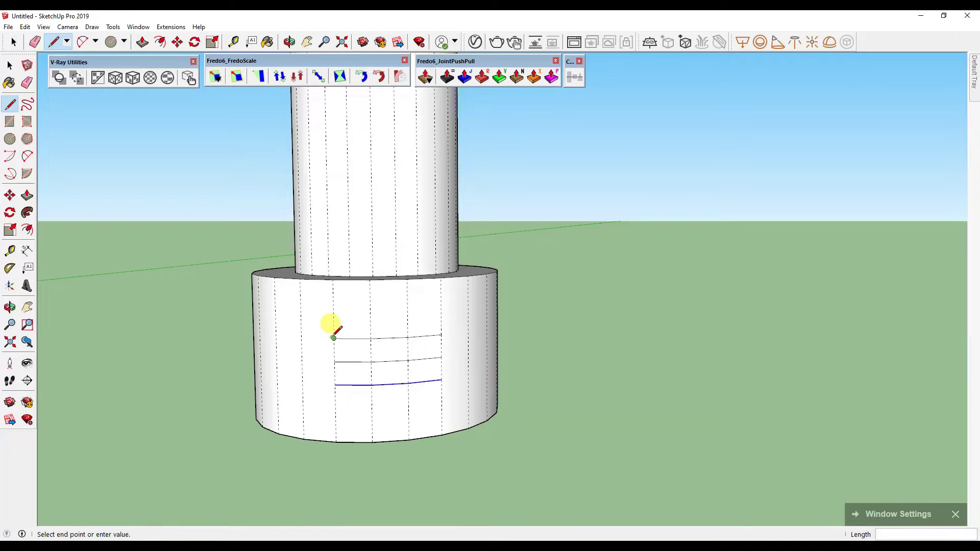
Close the rectangle's right side and erase the extra middle line.
{"action": "left_click", "coordinate": [441, 335]}
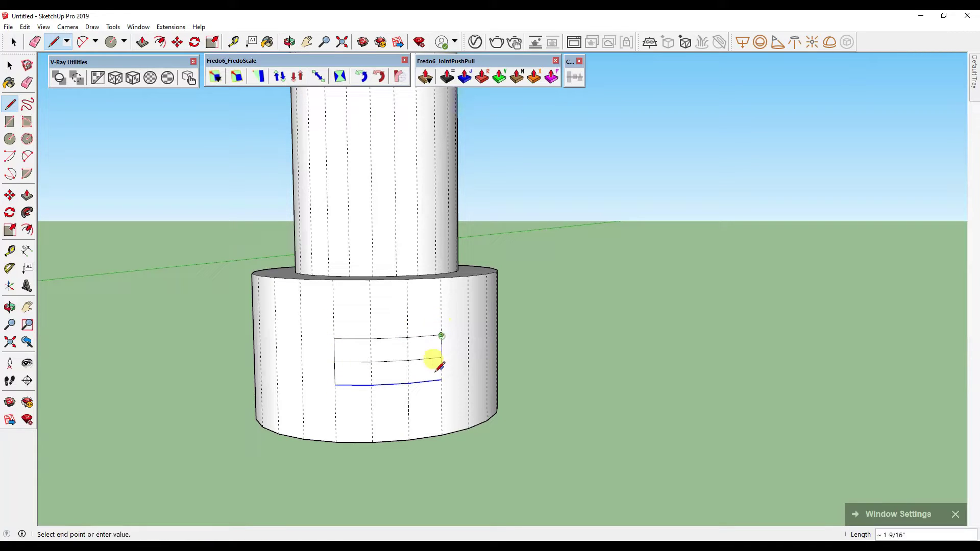
{"action": "key", "text": "e"}
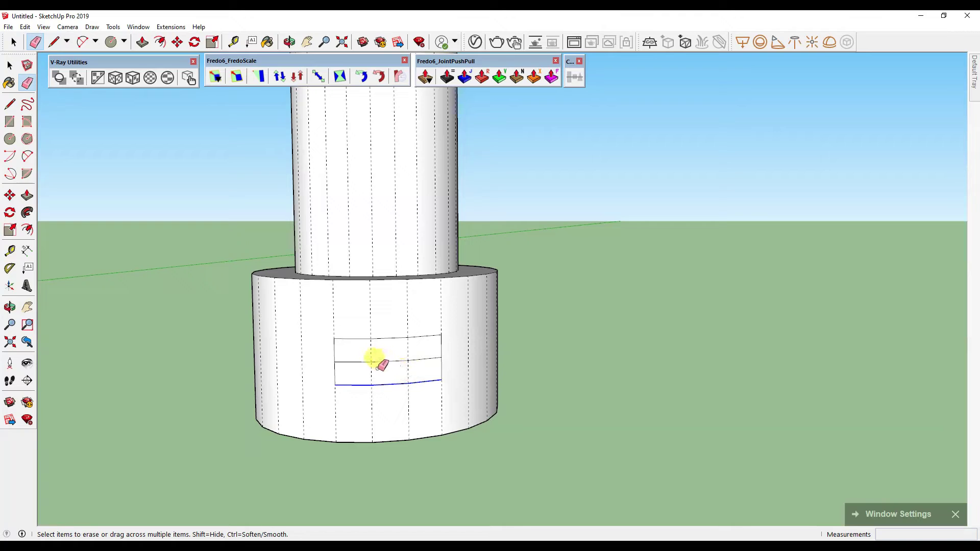
{"action": "left_click", "coordinate": [414, 355]}
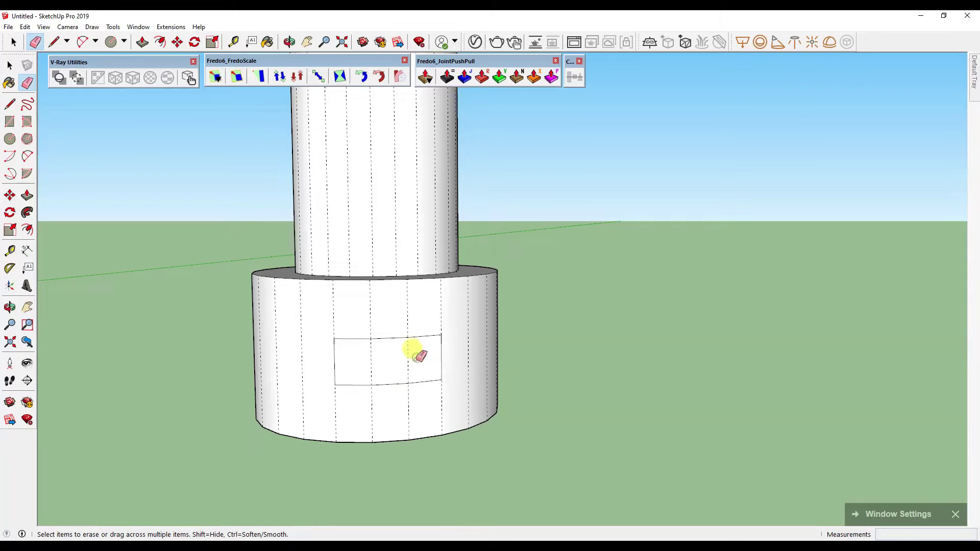
{"action": "middle_click_drag", "start_coordinate": [416, 355], "coordinate": [401, 366]}
Turn Hidden Geometry off again and select the rectangular face on the base.
{"action": "left_click", "coordinate": [43, 26]}
{"action": "left_click", "coordinate": [72, 63]}
{"action": "mouse_move", "coordinate": [225, 199]}
{"action": "middle_mouse_down"}
{"action": "mouse_move", "coordinate": [412, 252]}
{"action": "mouse_move", "coordinate": [295, 225]}
{"action": "middle_mouse_up"}
{"action": "scroll", "coordinate": [403, 252], "scroll_direction": "down", "scroll_amount": 1}
{"action": "key", "text": "space"}
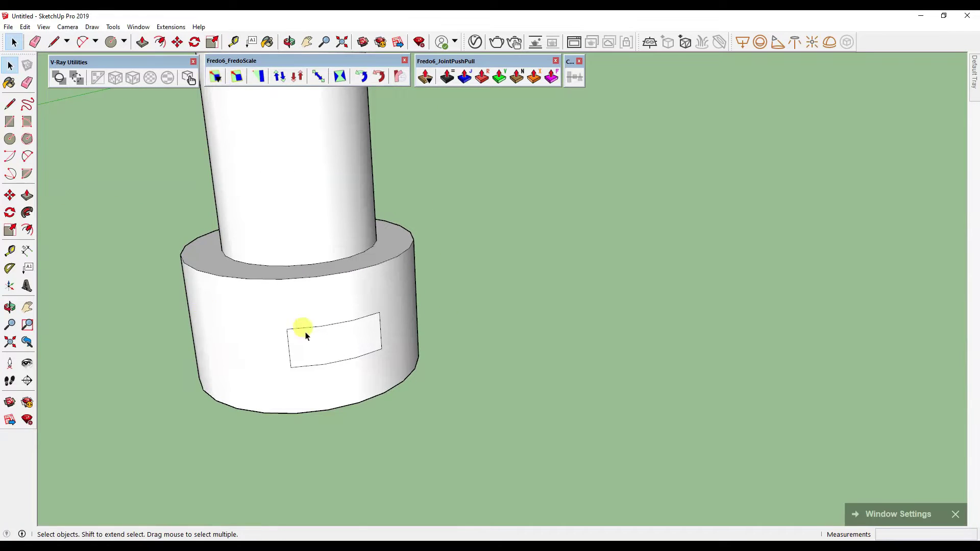
{"action": "left_click_drag", "start_coordinate": [92, 216], "coordinate": [513, 458]}
{"action": "left_click", "coordinate": [510, 451]}
{"action": "left_click", "coordinate": [333, 352]}
{"action": "mouse_move", "coordinate": [449, 61]}
{"action": "left_mouse_down"}
{"action": "mouse_move", "coordinate": [460, 91]}
{"action": "mouse_move", "coordinate": [456, 73]}
{"action": "left_mouse_up"}
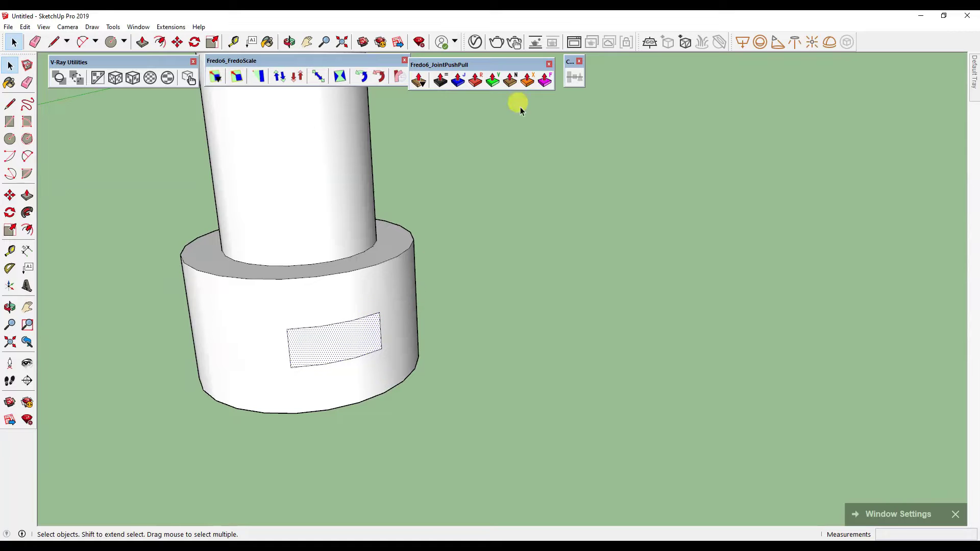
Thicken the rectangle outward with JointPushPull into a 3' wedge-shaped tread.
{"action": "left_click", "coordinate": [440, 80]}
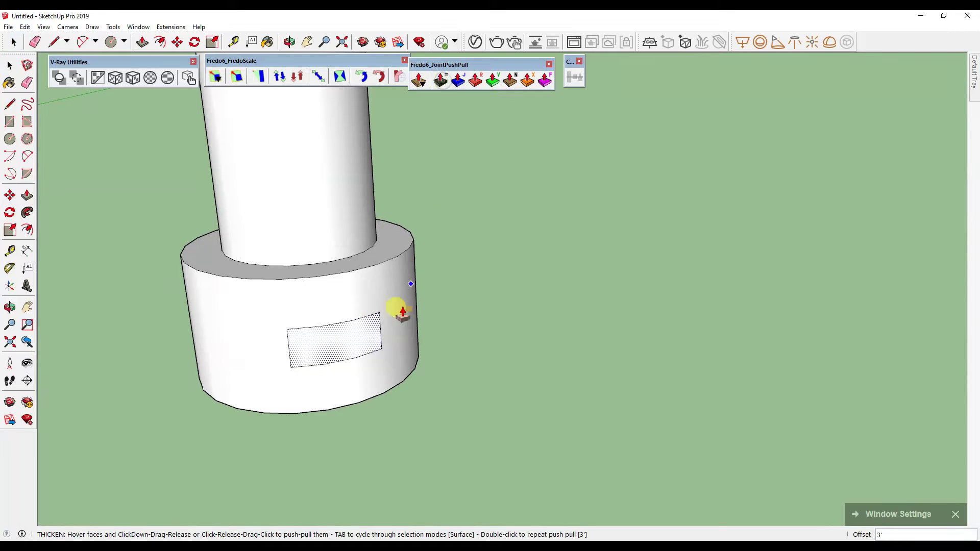
{"action": "left_click", "coordinate": [351, 337]}
{"action": "middle_click_drag", "start_coordinate": [382, 372], "coordinate": [424, 383]}
{"action": "mouse_move", "coordinate": [543, 455]}
{"action": "middle_mouse_down"}
{"action": "mouse_move", "coordinate": [385, 332]}
{"action": "mouse_move", "coordinate": [423, 361]}
{"action": "middle_mouse_up"}
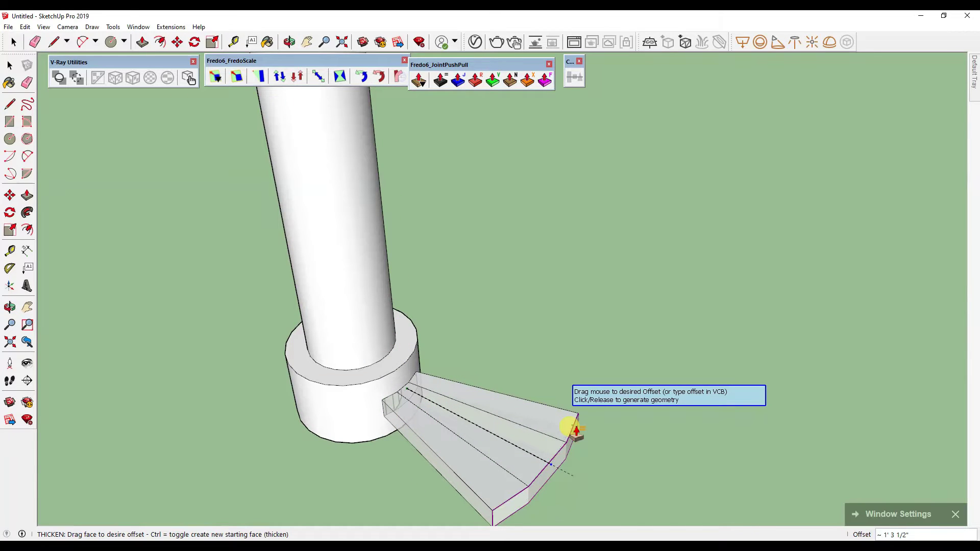
{"action": "key", "text": "Return"}
{"action": "mouse_move", "coordinate": [547, 405]}
{"action": "middle_mouse_down"}
{"action": "mouse_move", "coordinate": [512, 312]}
{"action": "mouse_move", "coordinate": [549, 204]}
{"action": "middle_mouse_up"}
Select the column, base and tread together and make them one group.
{"action": "key", "text": "space"}
{"action": "mouse_move", "coordinate": [454, 305]}
{"action": "middle_mouse_down"}
{"action": "mouse_move", "coordinate": [470, 255]}
{"action": "mouse_move", "coordinate": [444, 286]}
{"action": "middle_mouse_up"}
{"action": "scroll", "coordinate": [444, 286], "scroll_direction": "up", "scroll_amount": 2}
{"action": "scroll", "coordinate": [439, 280], "scroll_direction": "up", "scroll_amount": 2}
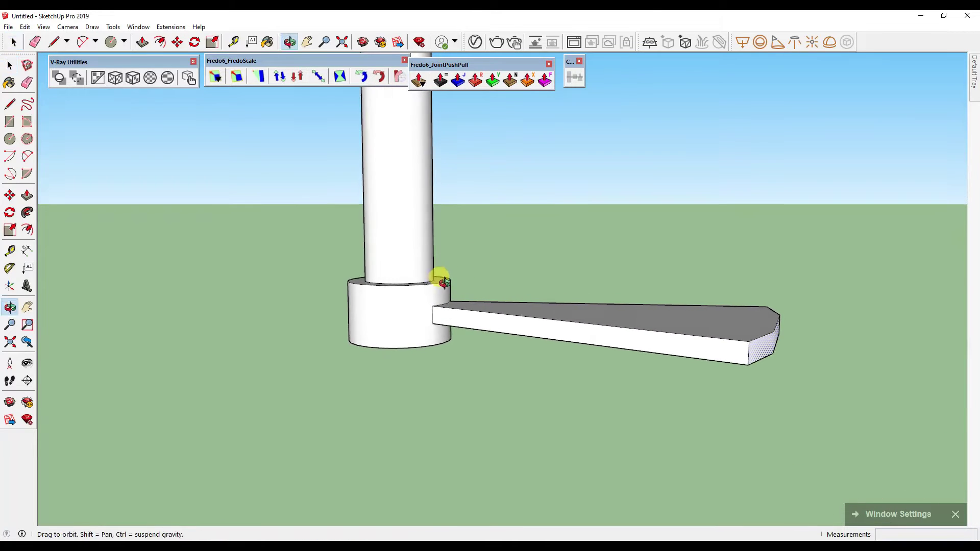
{"action": "left_click_drag", "start_coordinate": [312, 249], "coordinate": [807, 396]}
{"action": "right_click", "coordinate": [608, 332]}
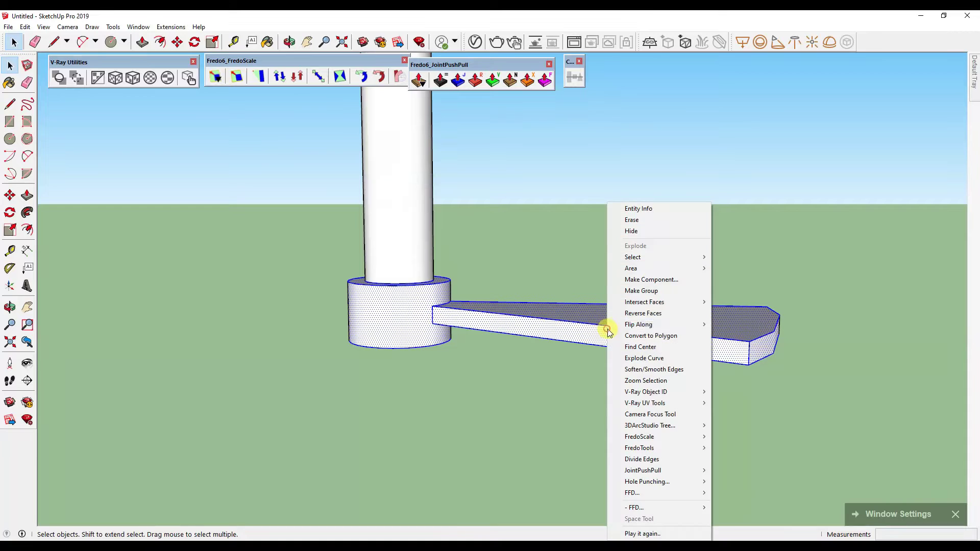
{"action": "left_click", "coordinate": [630, 290]}
{"action": "mouse_move", "coordinate": [578, 290]}
{"action": "middle_mouse_down"}
{"action": "mouse_move", "coordinate": [486, 333]}
{"action": "mouse_move", "coordinate": [642, 252]}
{"action": "middle_mouse_up"}
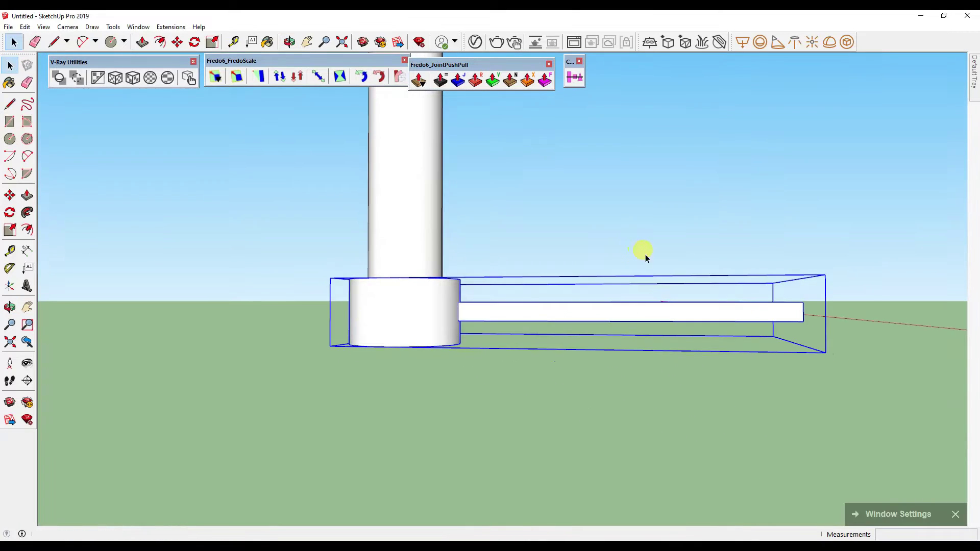
Copy the base-and-tread unit 7" up onto its top and array it ×10.
{"action": "middle_click_drag", "start_coordinate": [351, 331], "coordinate": [317, 374]}
{"action": "key", "text": "m"}
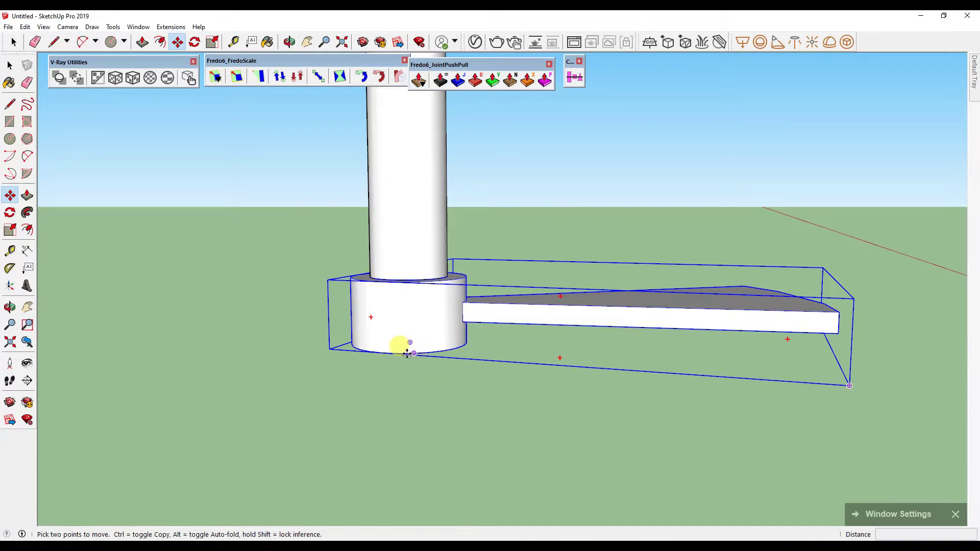
{"action": "left_click", "coordinate": [396, 354]}
{"action": "key", "text": "ctrl"}
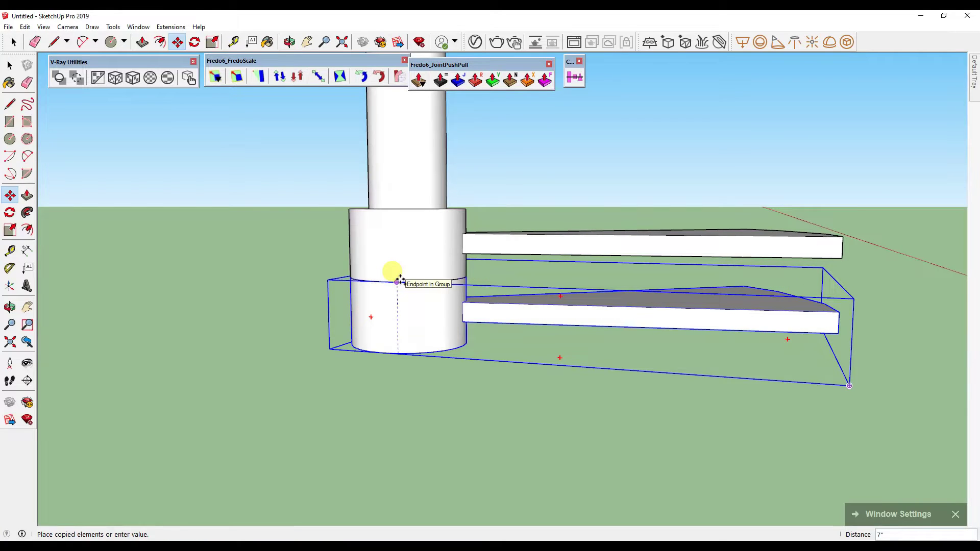
{"action": "left_click", "coordinate": [400, 281]}
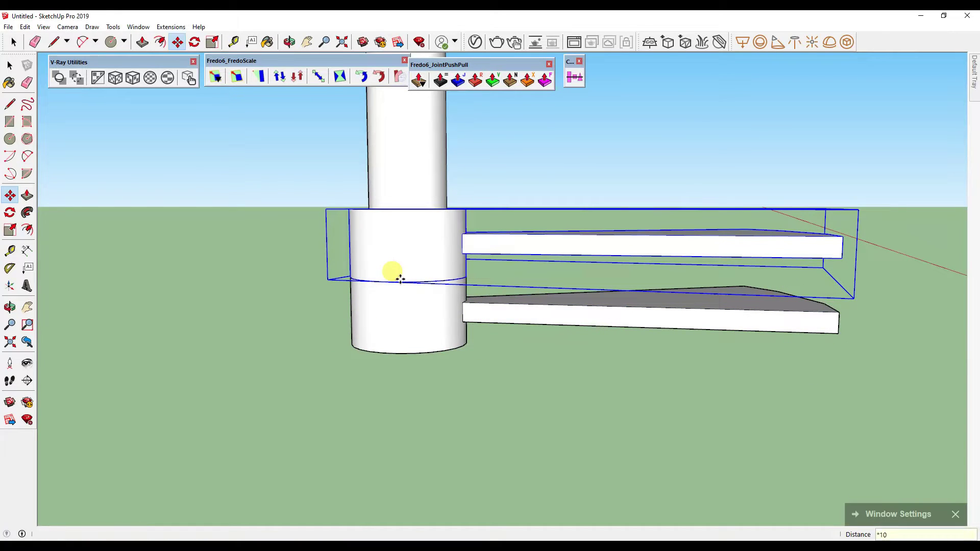
{"action": "key", "text": "Return"}
{"action": "scroll", "coordinate": [450, 278], "scroll_direction": "down", "scroll_amount": 3}
{"action": "scroll", "coordinate": [485, 240], "scroll_direction": "down", "scroll_amount": 2}
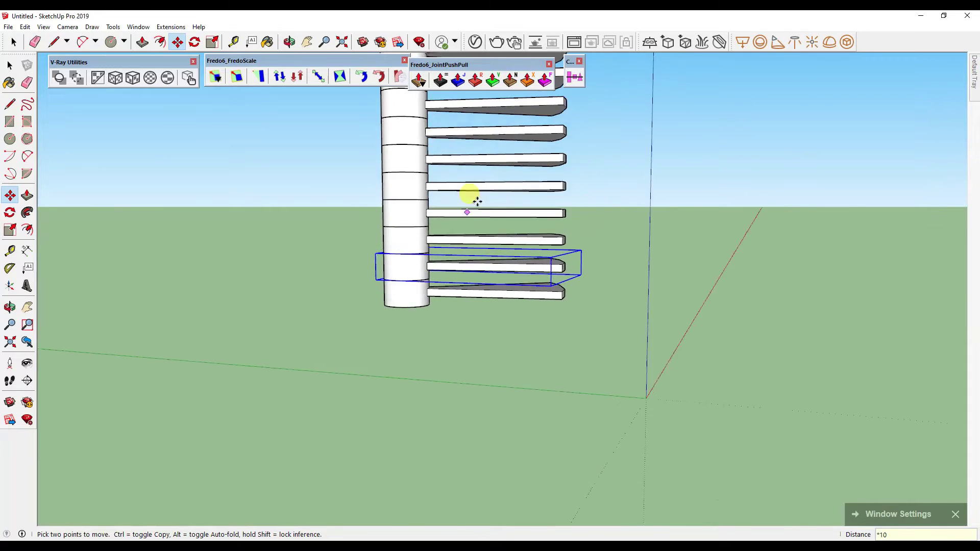
{"action": "middle_click_drag", "start_coordinate": [478, 202], "coordinate": [517, 396]}
{"action": "scroll", "coordinate": [462, 287], "scroll_direction": "up", "scroll_amount": 3}
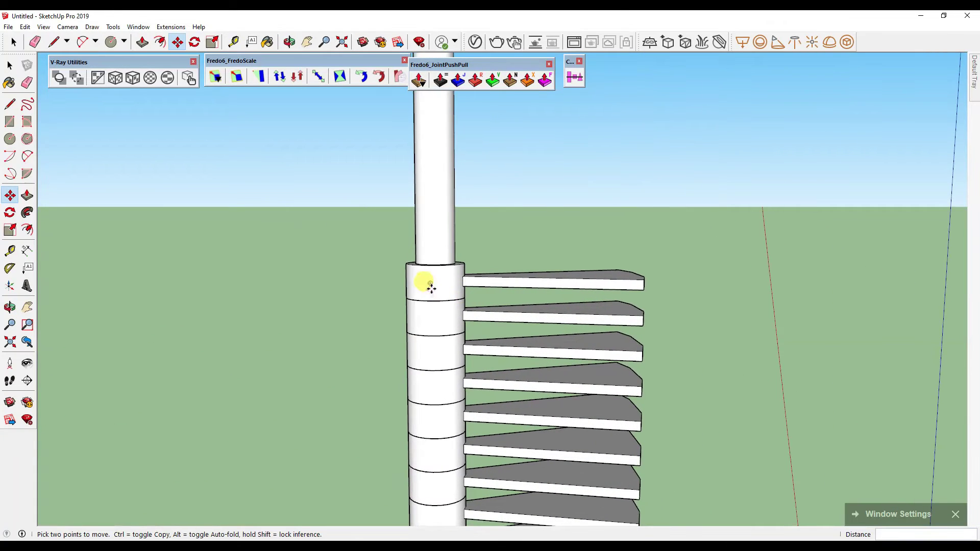
{"action": "key", "text": "space"}
{"action": "left_click_drag", "start_coordinate": [360, 229], "coordinate": [705, 308]}
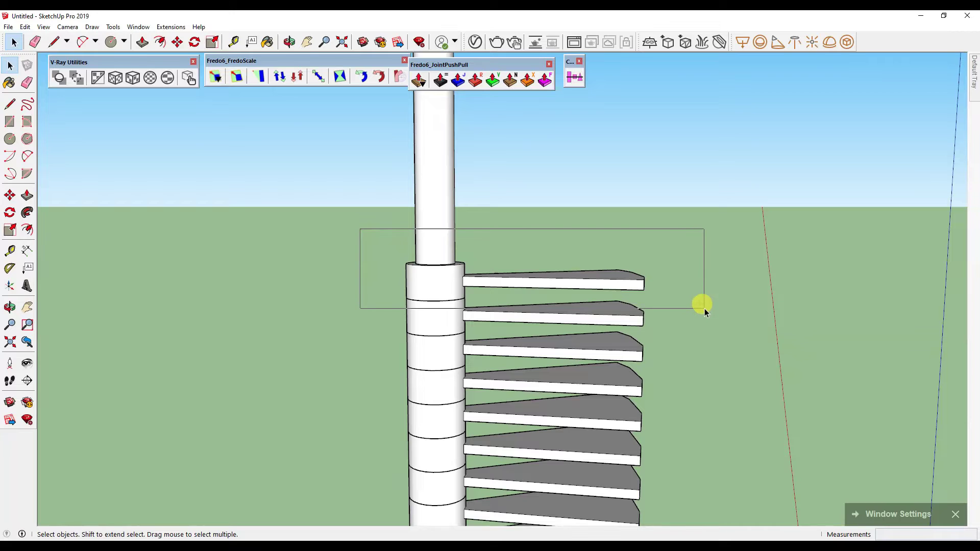
Copy the top tread unit up onto its endpoint and array it ×6 to the column's top.
{"action": "scroll", "coordinate": [438, 317], "scroll_direction": "up", "scroll_amount": 3}
{"action": "key", "text": "m"}
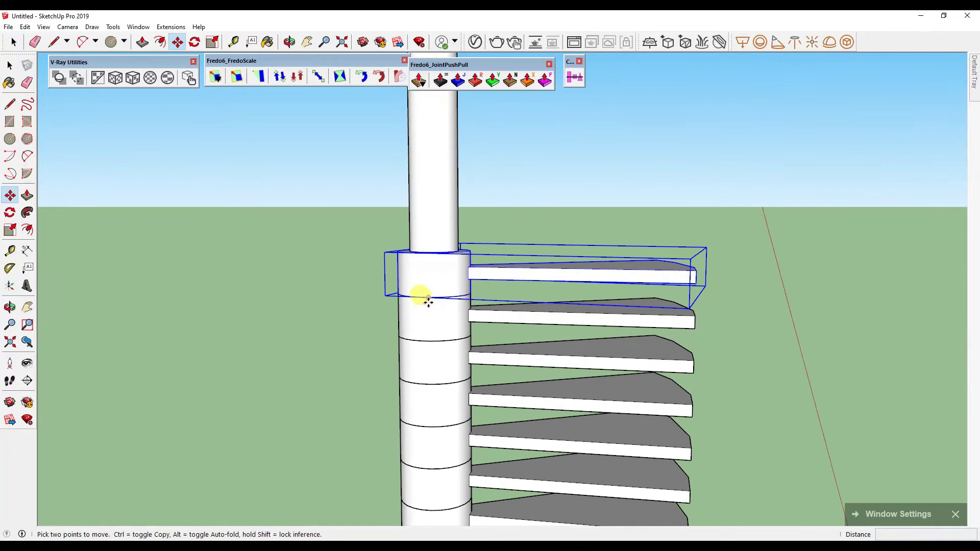
{"action": "left_click", "coordinate": [428, 299]}
{"action": "key", "text": "ctrl"}
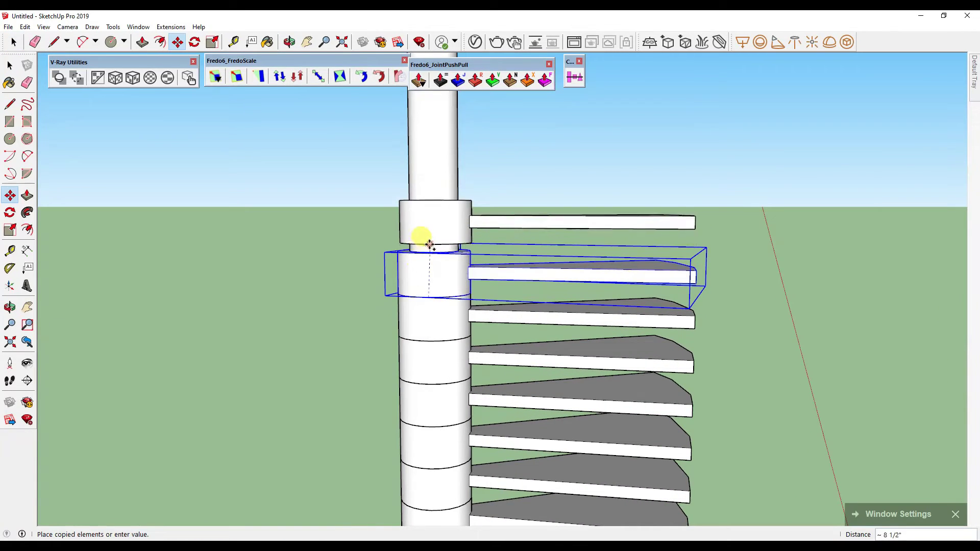
{"action": "left_click", "coordinate": [427, 254]}
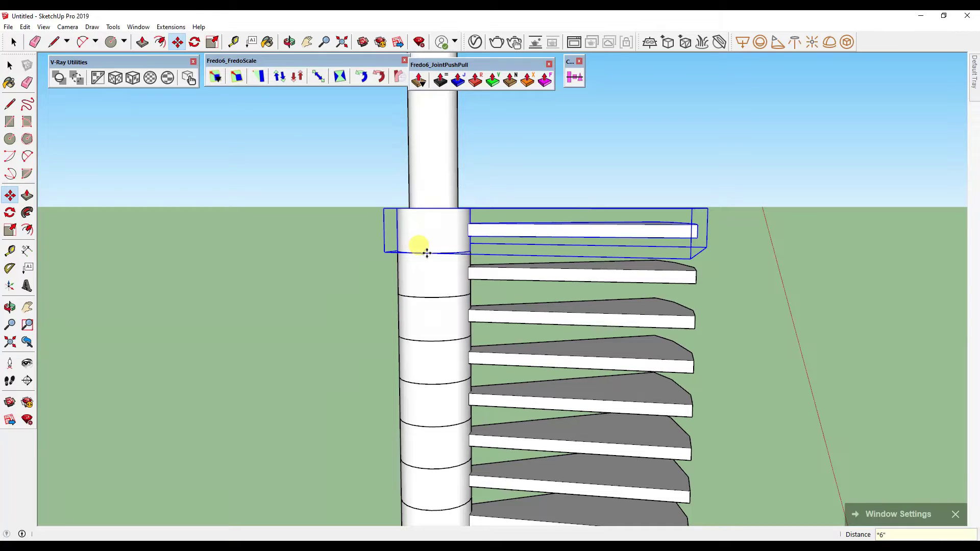
{"action": "key", "text": "Return"}
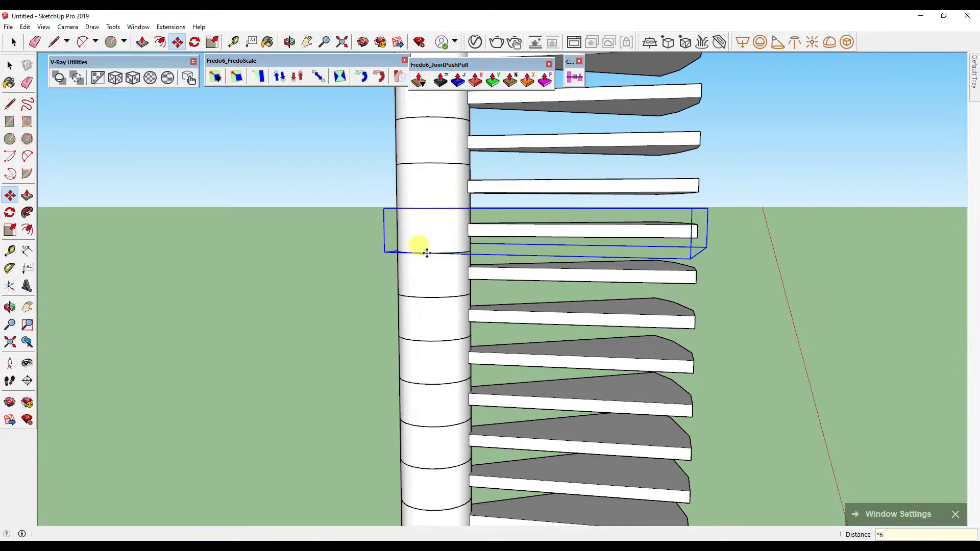
{"action": "scroll", "coordinate": [478, 284], "scroll_direction": "down", "scroll_amount": 2}
{"action": "scroll", "coordinate": [504, 321], "scroll_direction": "down", "scroll_amount": 2}
{"action": "scroll", "coordinate": [473, 321], "scroll_direction": "down", "scroll_amount": 2}
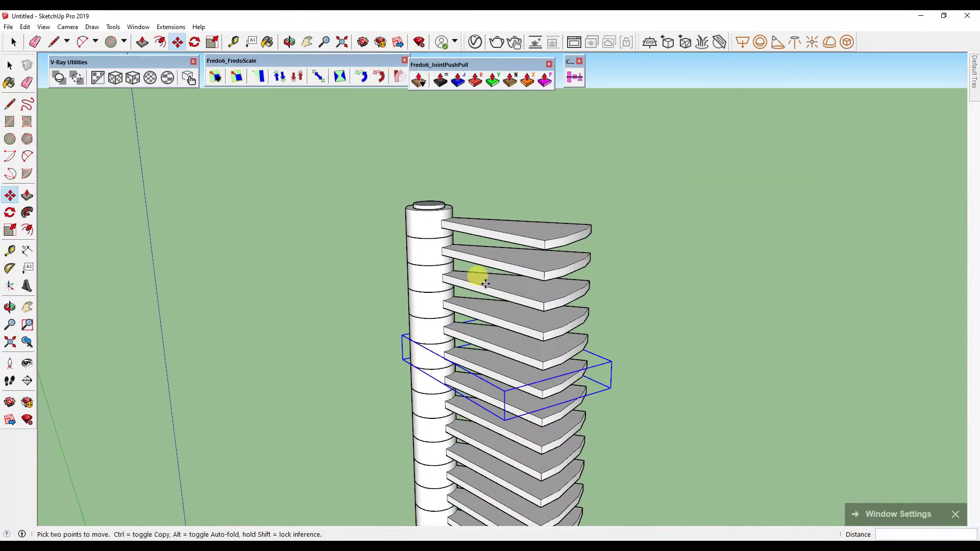
{"action": "key", "text": "space"}
{"action": "mouse_move", "coordinate": [526, 317]}
{"action": "middle_mouse_down"}
{"action": "mouse_move", "coordinate": [455, 328]}
{"action": "mouse_move", "coordinate": [460, 232]}
{"action": "mouse_move", "coordinate": [456, 282]}
{"action": "mouse_move", "coordinate": [512, 238]}
{"action": "mouse_move", "coordinate": [683, 191]}
{"action": "mouse_move", "coordinate": [740, 127]}
{"action": "mouse_move", "coordinate": [451, 260]}
{"action": "mouse_move", "coordinate": [48, 225]}
{"action": "mouse_move", "coordinate": [405, 289]}
{"action": "mouse_move", "coordinate": [586, 252]}
{"action": "mouse_move", "coordinate": [567, 281]}
{"action": "middle_mouse_up"}
{"action": "scroll", "coordinate": [459, 232], "scroll_direction": "up", "scroll_amount": 1}
{"action": "scroll", "coordinate": [454, 229], "scroll_direction": "up", "scroll_amount": 2}
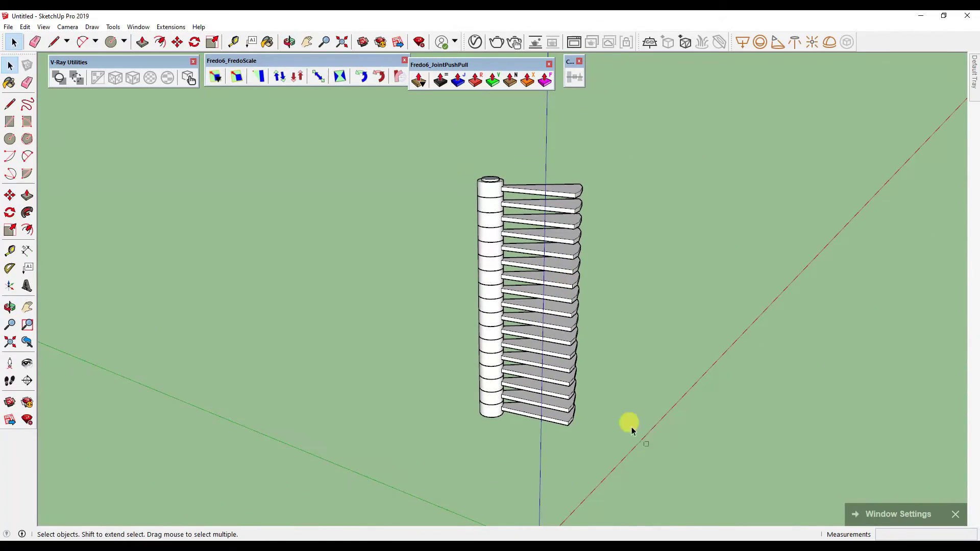
Select the whole stair stack and move the small floating toolbar aside.
{"action": "left_click_drag", "start_coordinate": [514, 149], "coordinate": [514, 150]}
{"action": "mouse_move", "coordinate": [525, 171]}
{"action": "middle_mouse_down"}
{"action": "mouse_move", "coordinate": [490, 324]}
{"action": "mouse_move", "coordinate": [525, 271]}
{"action": "mouse_move", "coordinate": [526, 280]}
{"action": "mouse_move", "coordinate": [483, 339]}
{"action": "mouse_move", "coordinate": [494, 268]}
{"action": "mouse_move", "coordinate": [486, 265]}
{"action": "middle_mouse_up"}
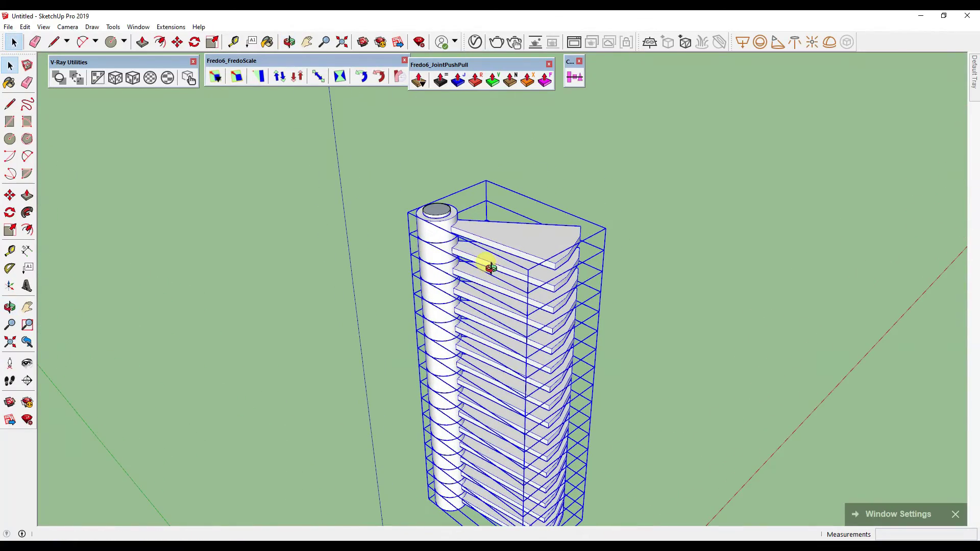
{"action": "mouse_move", "coordinate": [569, 65]}
{"action": "left_mouse_down"}
{"action": "mouse_move", "coordinate": [601, 87]}
{"action": "mouse_move", "coordinate": [592, 81]}
{"action": "left_mouse_up"}
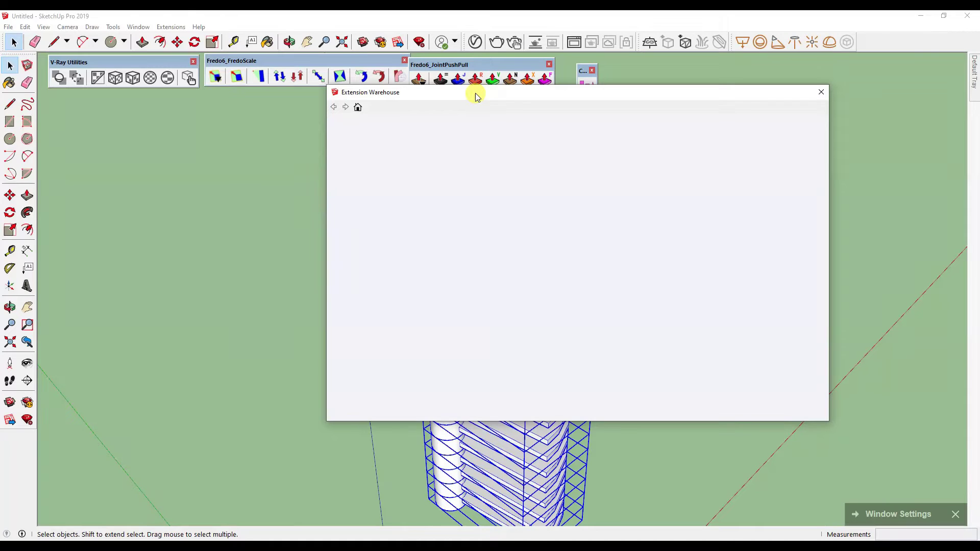
Search the Extension Warehouse for 'Curic Space', view the result, then close it.
{"action": "left_click_drag", "start_coordinate": [476, 93], "coordinate": [216, 130]}
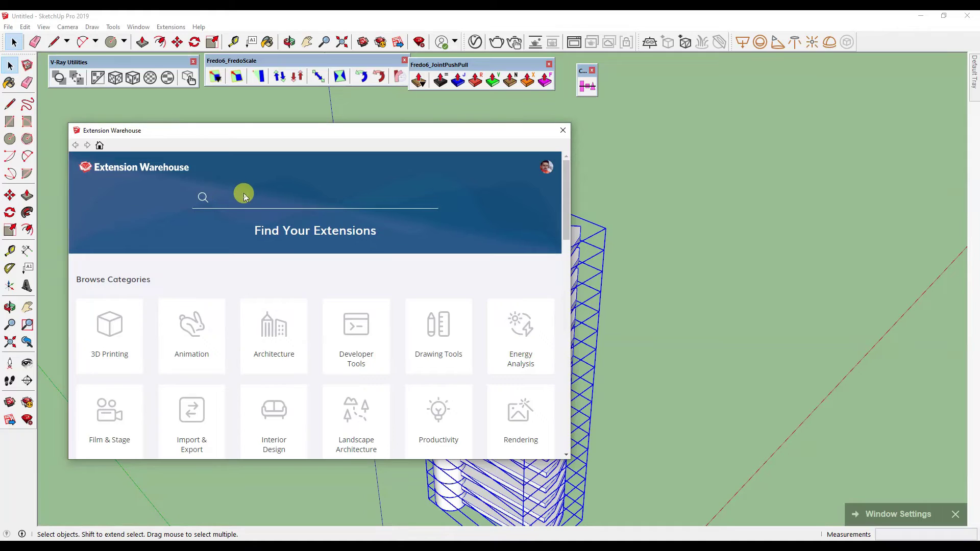
{"action": "type", "text": "Curic Space"}
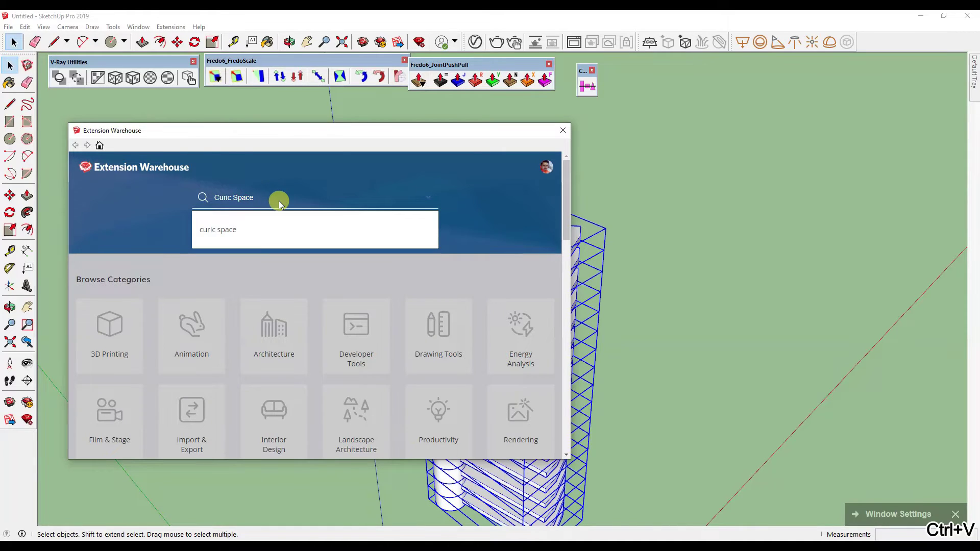
{"action": "left_click", "coordinate": [255, 243]}
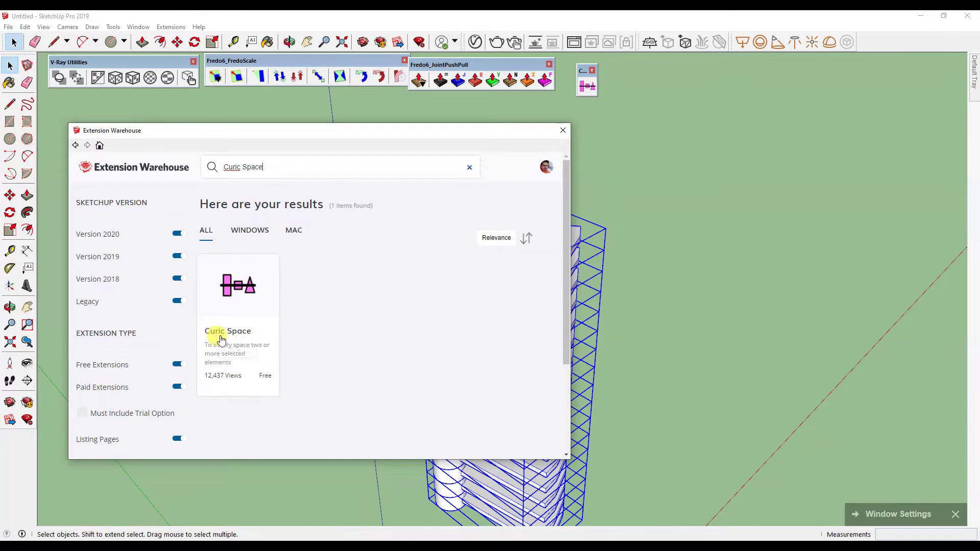
{"action": "left_click", "coordinate": [563, 130]}
Spiral the stacked treads around the column's top circle edge using Curic Space.
{"action": "left_click", "coordinate": [588, 90]}
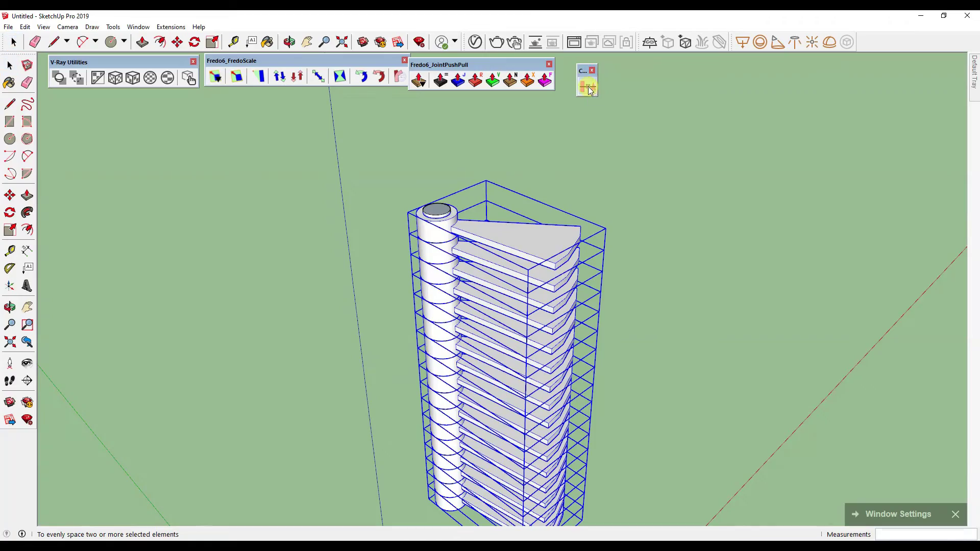
{"action": "scroll", "coordinate": [435, 208], "scroll_direction": "up", "scroll_amount": 2}
{"action": "scroll", "coordinate": [422, 216], "scroll_direction": "up", "scroll_amount": 2}
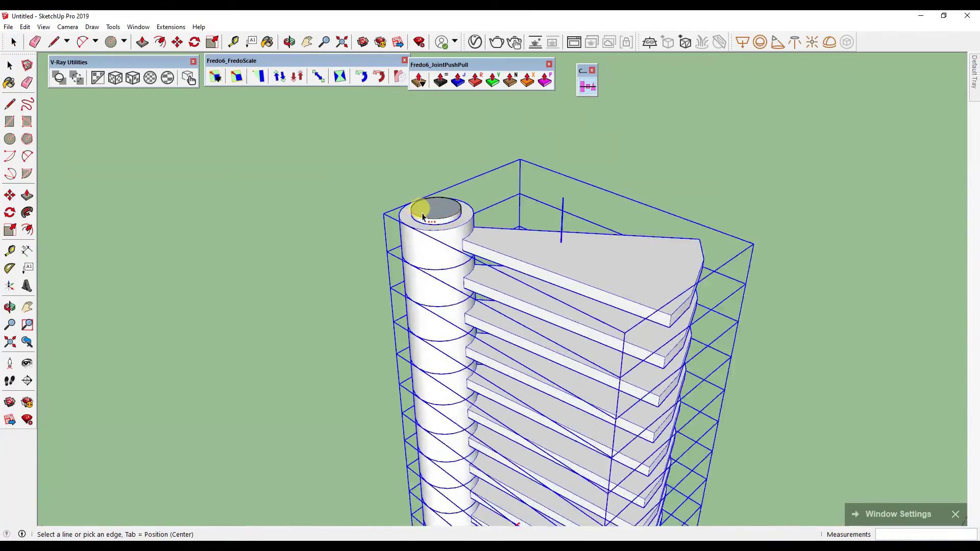
{"action": "scroll", "coordinate": [433, 239], "scroll_direction": "up", "scroll_amount": 2}
{"action": "scroll", "coordinate": [467, 278], "scroll_direction": "up", "scroll_amount": 2}
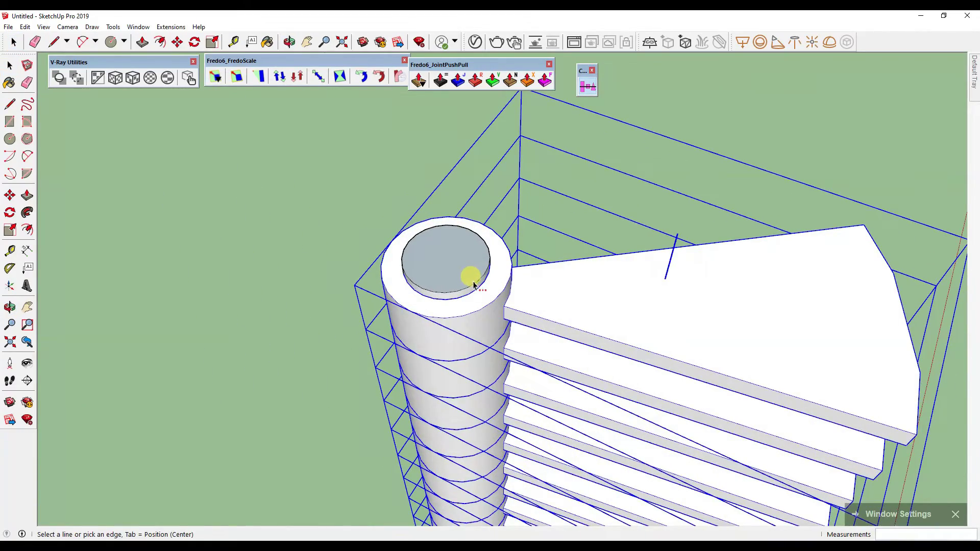
{"action": "left_click", "coordinate": [474, 286]}
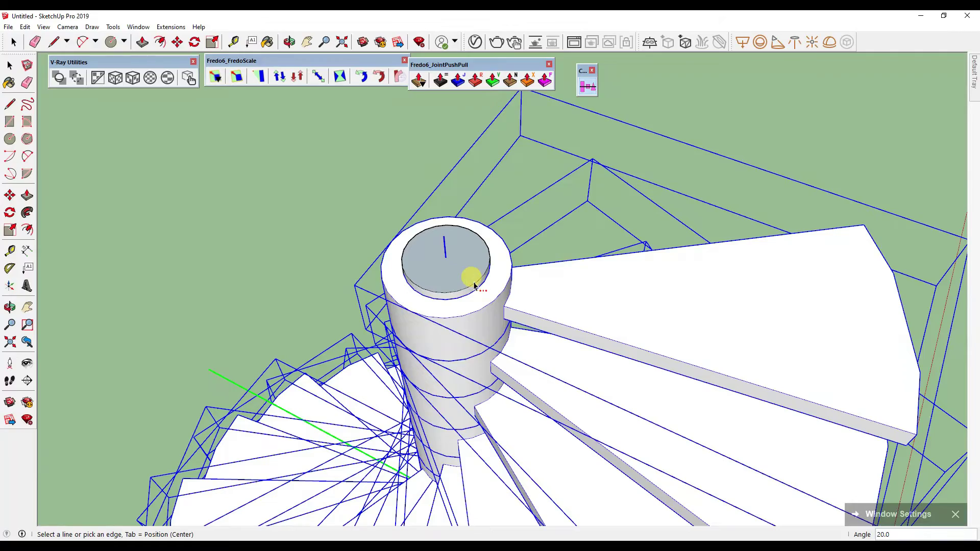
{"action": "scroll", "coordinate": [472, 276], "scroll_direction": "down", "scroll_amount": 3}
{"action": "scroll", "coordinate": [462, 274], "scroll_direction": "down", "scroll_amount": 2}
Set the rotation between successive treads to 20 degrees and check the spiral from the side.
{"action": "middle_click_drag", "start_coordinate": [462, 275], "coordinate": [513, 196]}
{"action": "mouse_move", "coordinate": [513, 196]}
{"action": "left_mouse_down"}
{"action": "mouse_move", "coordinate": [335, 120]}
{"action": "mouse_move", "coordinate": [140, 167]}
{"action": "mouse_move", "coordinate": [673, 59]}
{"action": "left_mouse_up"}
{"action": "mouse_move", "coordinate": [673, 59]}
{"action": "middle_mouse_down"}
{"action": "mouse_move", "coordinate": [536, 206]}
{"action": "mouse_move", "coordinate": [485, 235]}
{"action": "middle_mouse_up"}
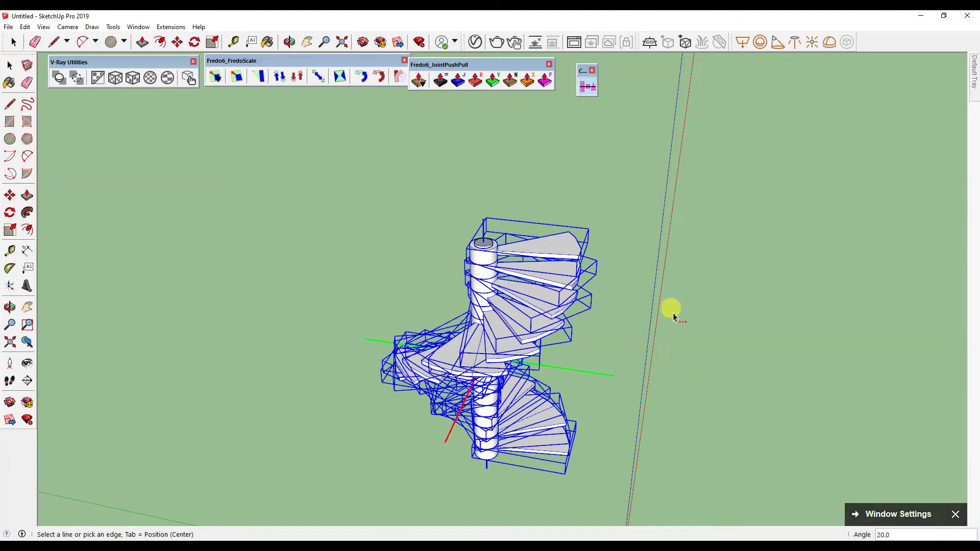
{"action": "mouse_move", "coordinate": [664, 317]}
{"action": "middle_mouse_down"}
{"action": "mouse_move", "coordinate": [625, 147]}
{"action": "mouse_move", "coordinate": [544, 129]}
{"action": "mouse_move", "coordinate": [471, 324]}
{"action": "mouse_move", "coordinate": [558, 241]}
{"action": "middle_mouse_up"}
{"action": "type", "text": "15"}
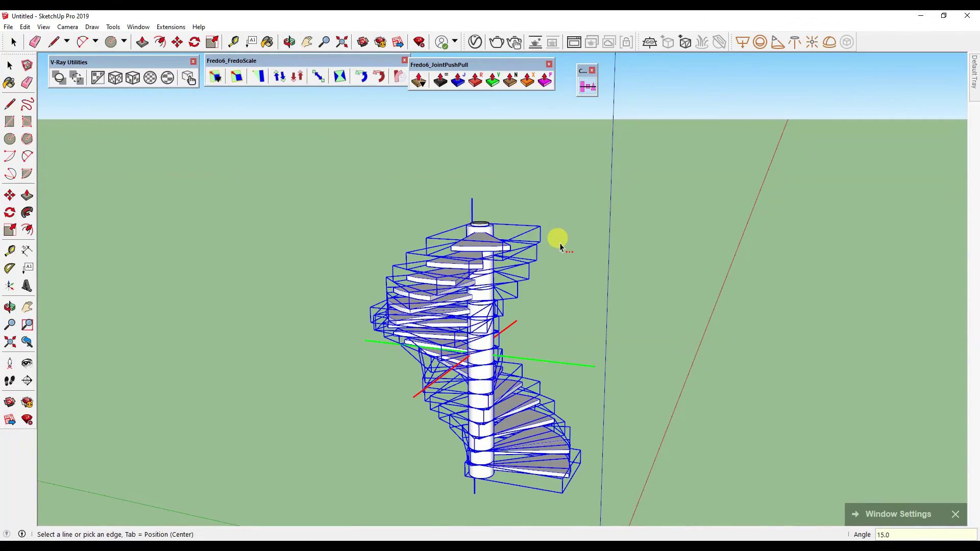
{"action": "mouse_move", "coordinate": [559, 243]}
{"action": "middle_mouse_down"}
{"action": "mouse_move", "coordinate": [599, 219]}
{"action": "mouse_move", "coordinate": [641, 264]}
{"action": "middle_mouse_up"}
{"action": "type", "text": "20"}
{"action": "key", "text": "Return"}
{"action": "mouse_move", "coordinate": [559, 494]}
{"action": "left_mouse_down"}
{"action": "mouse_move", "coordinate": [588, 73]}
{"action": "mouse_move", "coordinate": [566, 115]}
{"action": "left_mouse_up"}
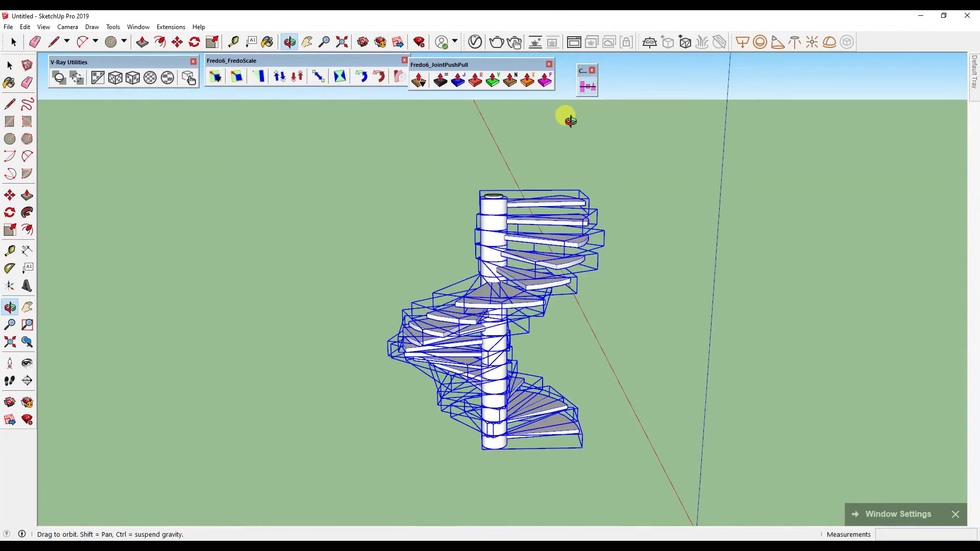
{"action": "key", "text": "space"}
{"action": "left_click", "coordinate": [454, 368]}
{"action": "scroll", "coordinate": [455, 367], "scroll_direction": "up", "scroll_amount": 2}
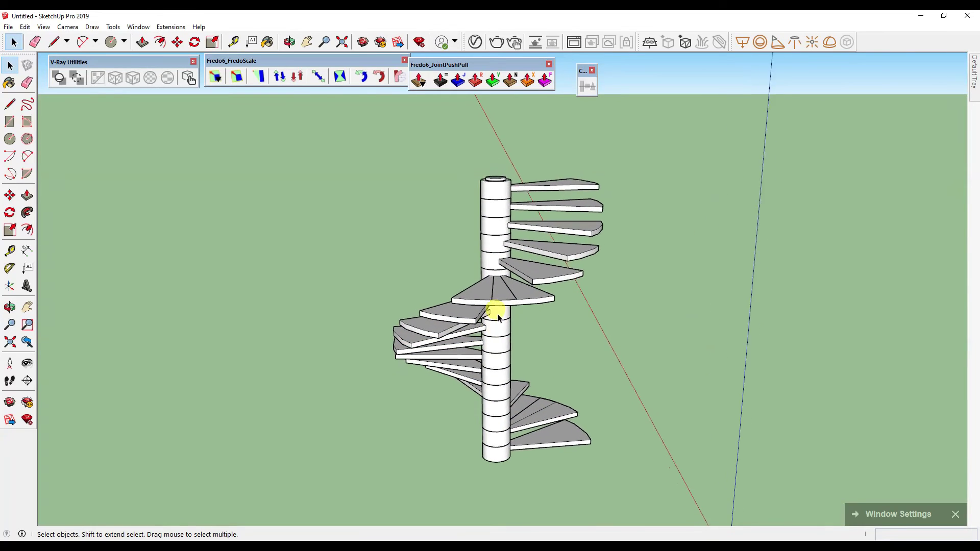
{"action": "scroll", "coordinate": [497, 313], "scroll_direction": "up", "scroll_amount": 2}
{"action": "left_click", "coordinate": [536, 292]}
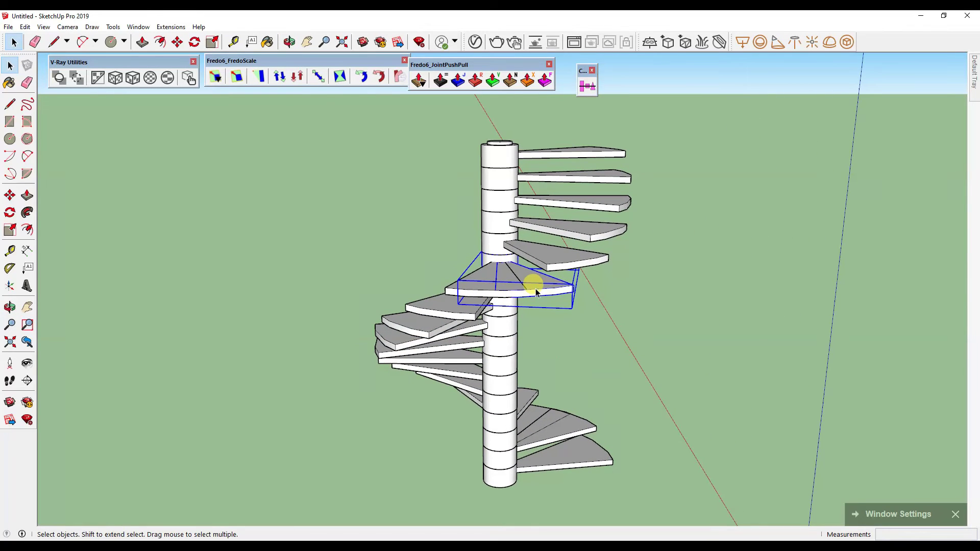
{"action": "key", "text": "o"}
{"action": "left_click_drag", "start_coordinate": [532, 281], "coordinate": [411, 246]}
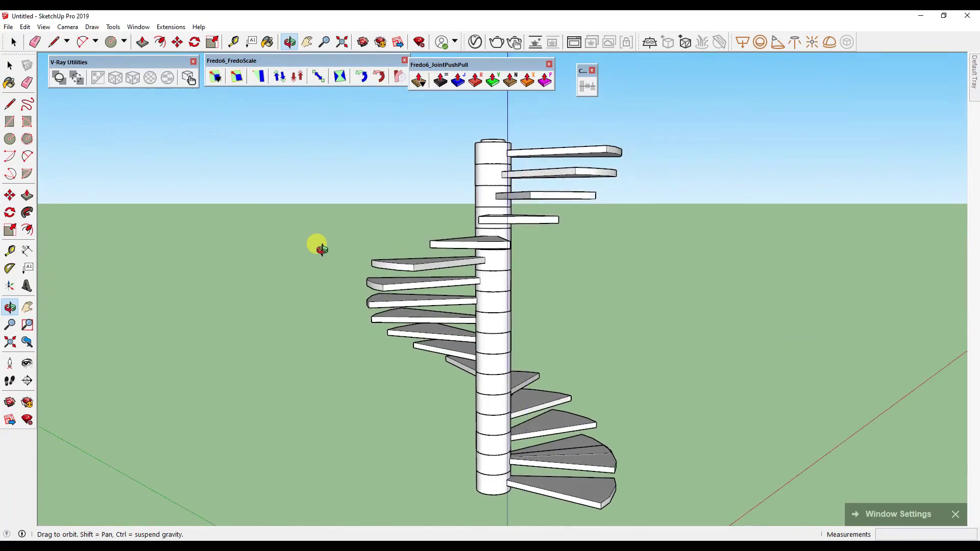
{"action": "key", "text": "space"}
{"action": "key", "text": "ctrl+z"}
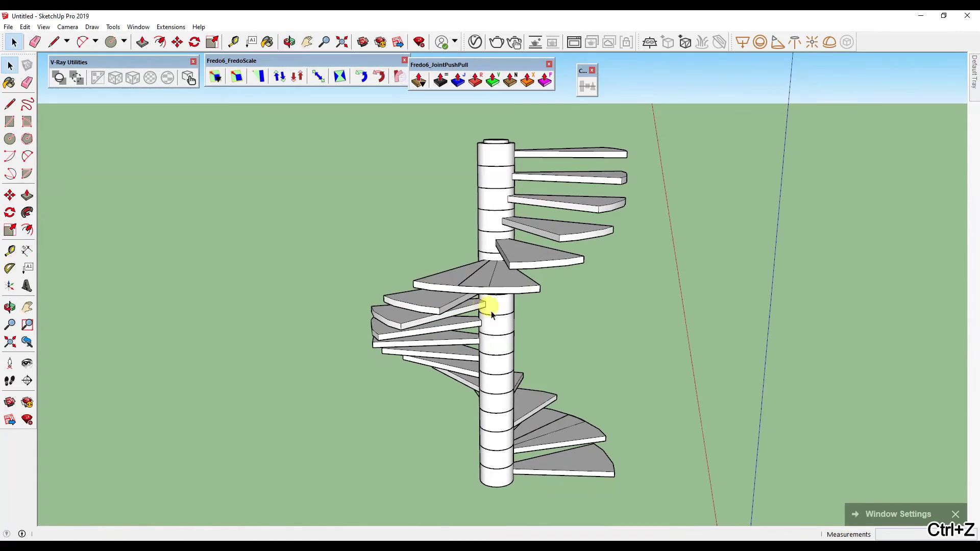
{"action": "left_click", "coordinate": [440, 289]}
{"action": "left_click", "coordinate": [823, 301]}
{"action": "key", "text": "o"}
{"action": "mouse_move", "coordinate": [822, 301]}
{"action": "left_mouse_down"}
{"action": "mouse_move", "coordinate": [543, 376]}
{"action": "mouse_move", "coordinate": [574, 477]}
{"action": "mouse_move", "coordinate": [743, 55]}
{"action": "mouse_move", "coordinate": [726, 94]}
{"action": "left_mouse_up"}
{"action": "key", "text": "space"}
{"action": "key", "text": "ctrl+z"}
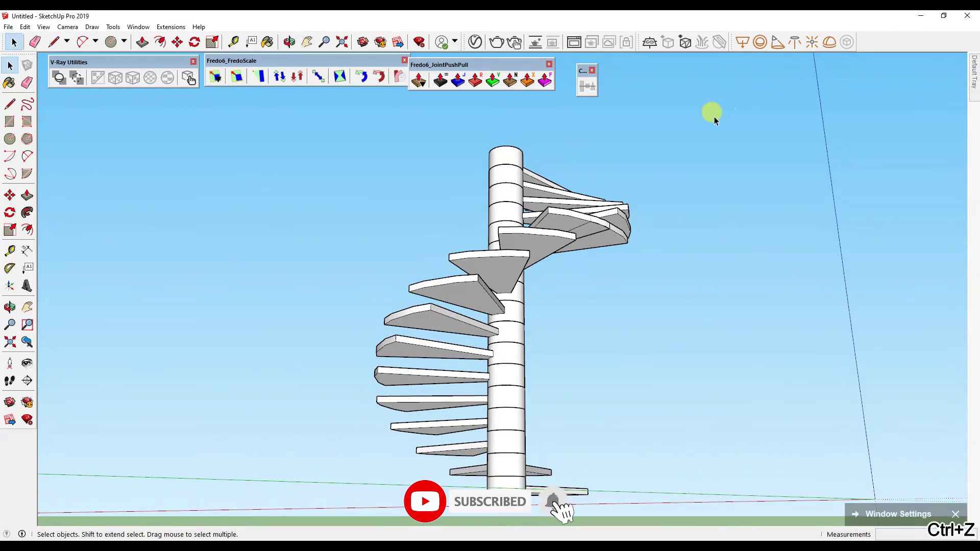
{"action": "key", "text": "o"}
{"action": "mouse_move", "coordinate": [798, 289]}
{"action": "left_mouse_down"}
{"action": "mouse_move", "coordinate": [449, 350]}
{"action": "mouse_move", "coordinate": [164, 346]}
{"action": "mouse_move", "coordinate": [899, 309]}
{"action": "left_mouse_up"}
{"action": "mouse_move", "coordinate": [899, 310]}
{"action": "middle_mouse_down"}
{"action": "mouse_move", "coordinate": [436, 278]}
{"action": "mouse_move", "coordinate": [650, 243]}
{"action": "mouse_move", "coordinate": [643, 232]}
{"action": "mouse_move", "coordinate": [696, 333]}
{"action": "mouse_move", "coordinate": [606, 179]}
{"action": "middle_mouse_up"}
{"action": "key", "text": "space"}
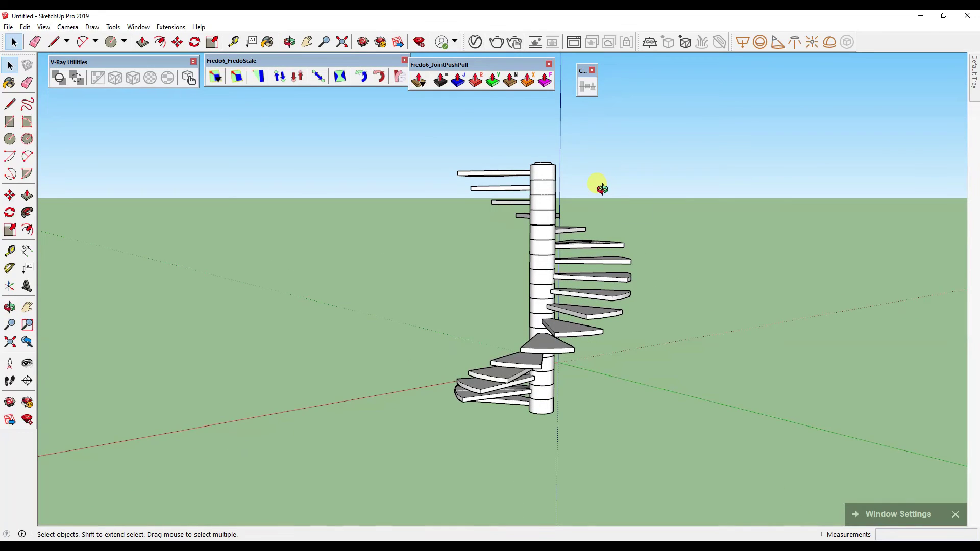